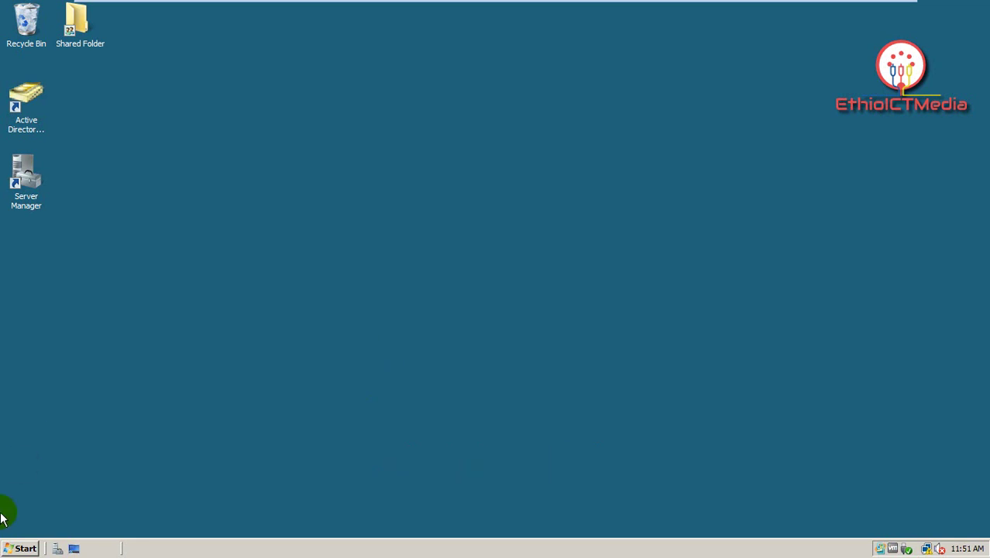
# Step: Launch the Group Policy Management console by searching the Start menu for gpmc.msc
pyautogui.click(7, 548)
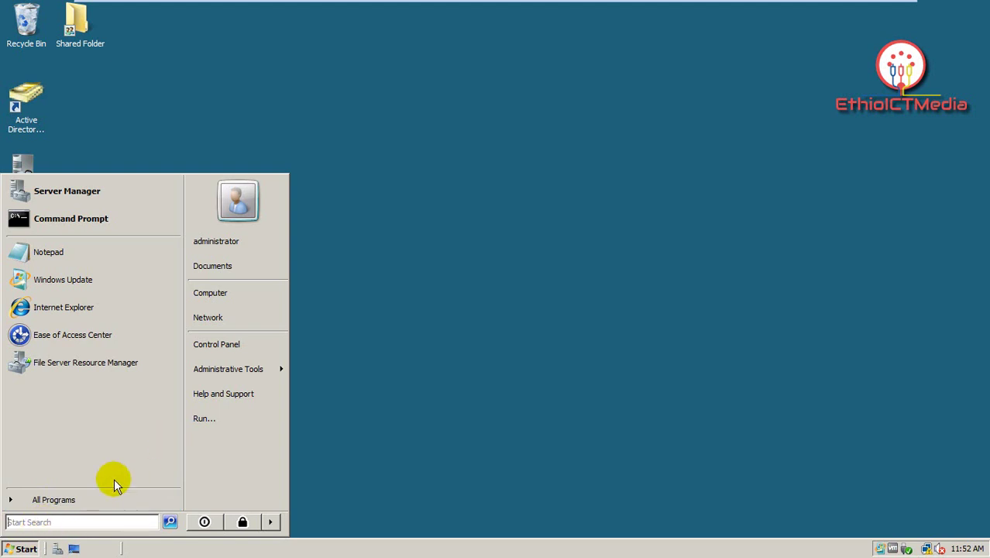
pyautogui.moveTo(265, 369)
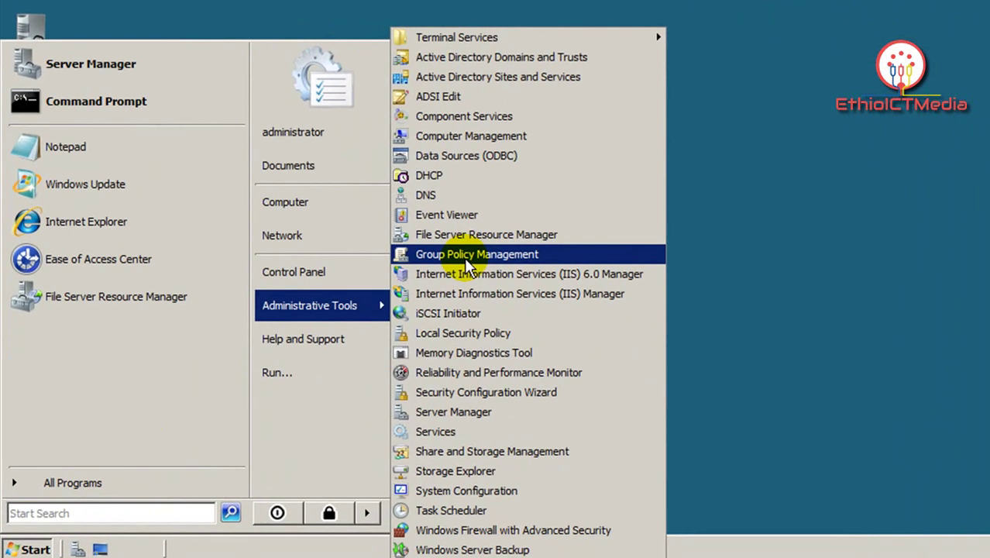
pyautogui.click(111, 513)
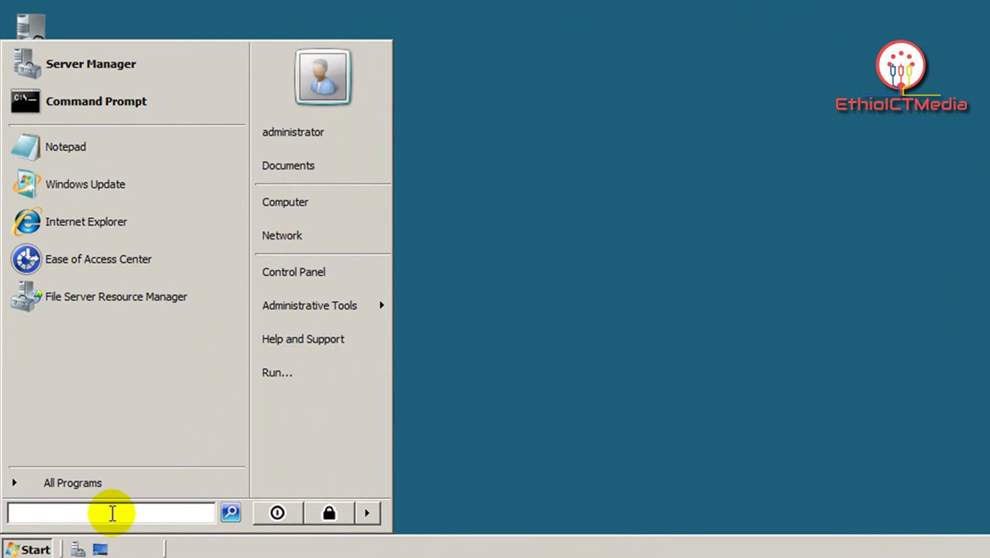
pyautogui.write('gp')
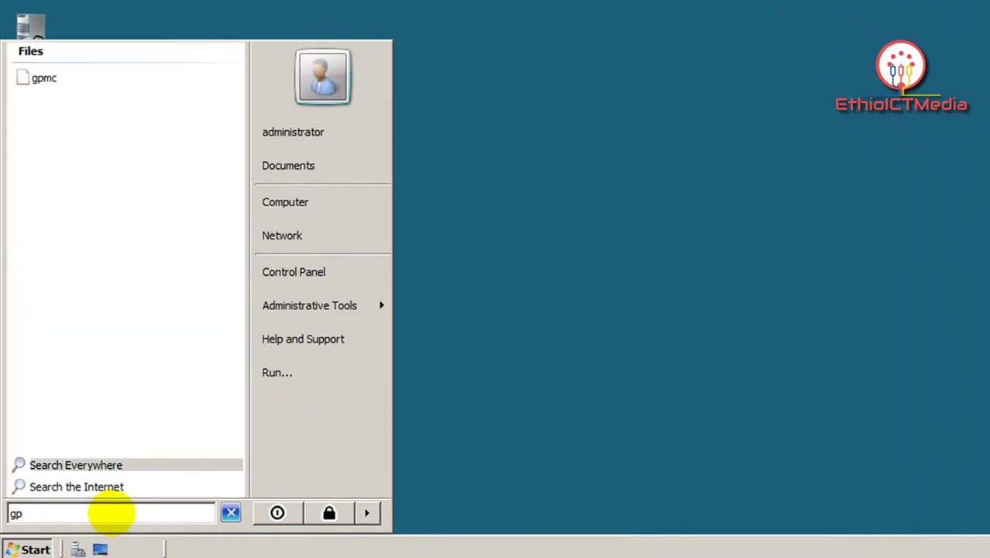
pyautogui.write('mc.msc')
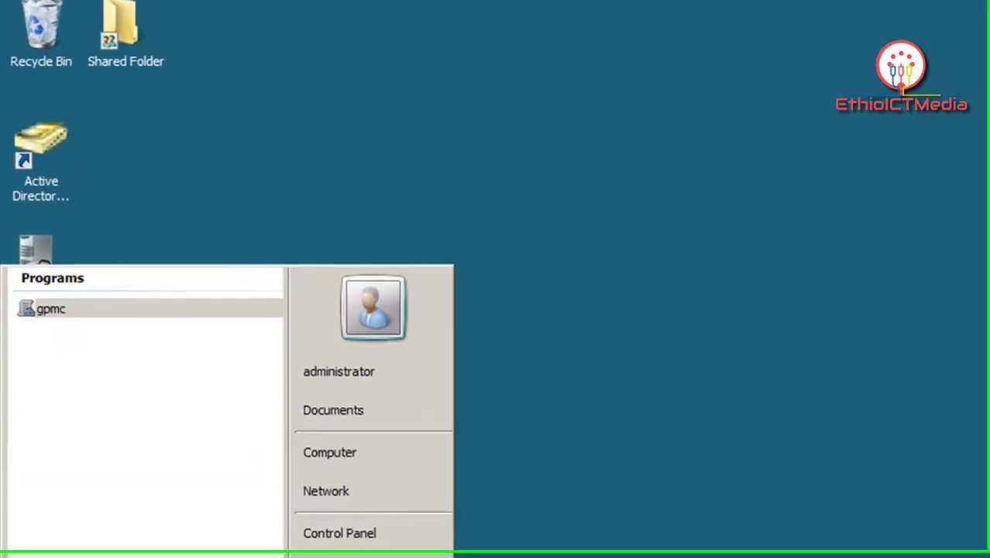
pyautogui.press('Return')
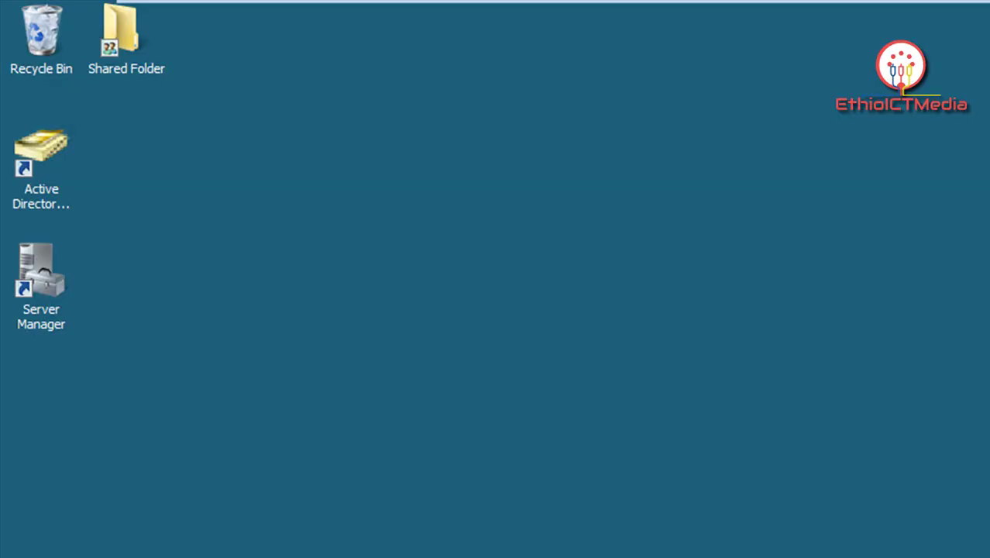
pyautogui.press('super')
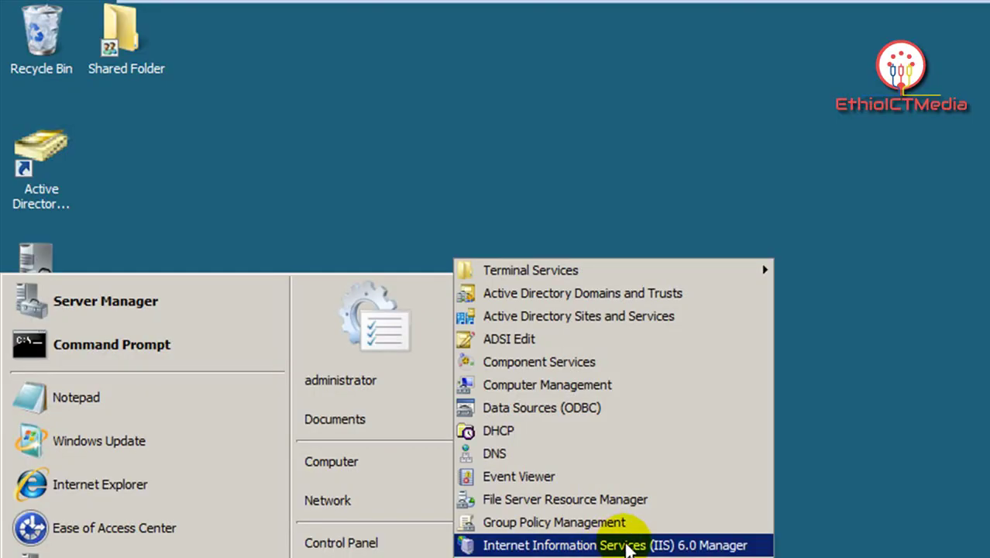
pyautogui.click(589, 524)
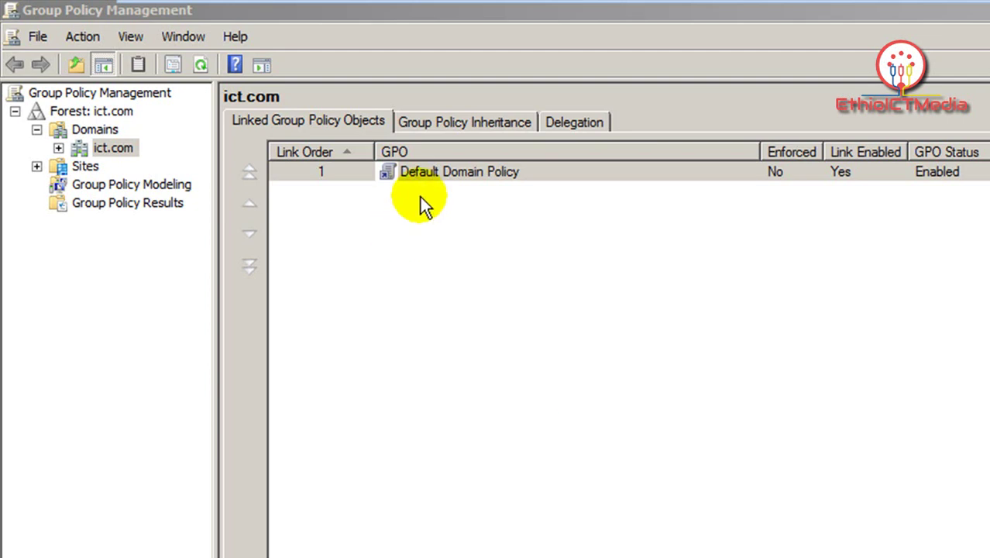
pyautogui.click(91, 111)
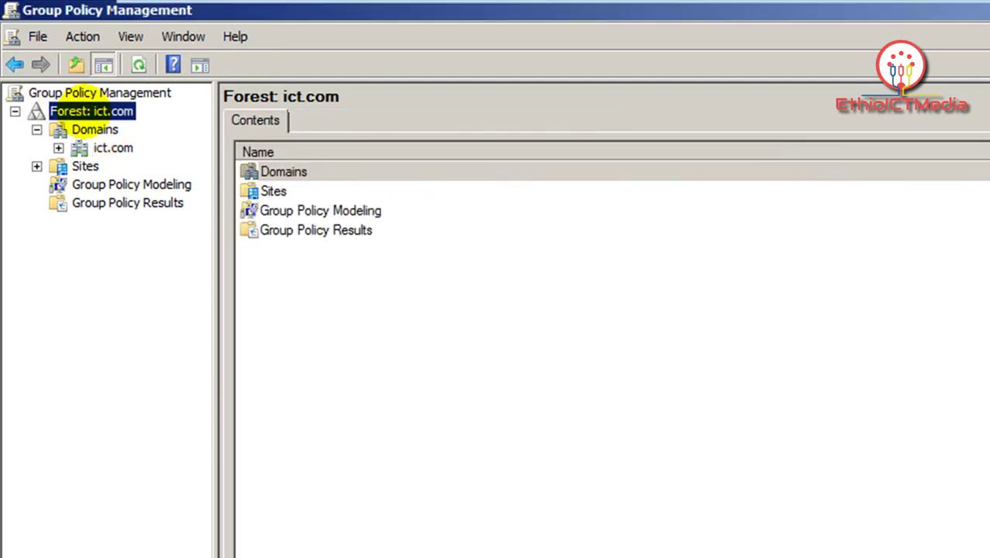
pyautogui.doubleClick(85, 113)
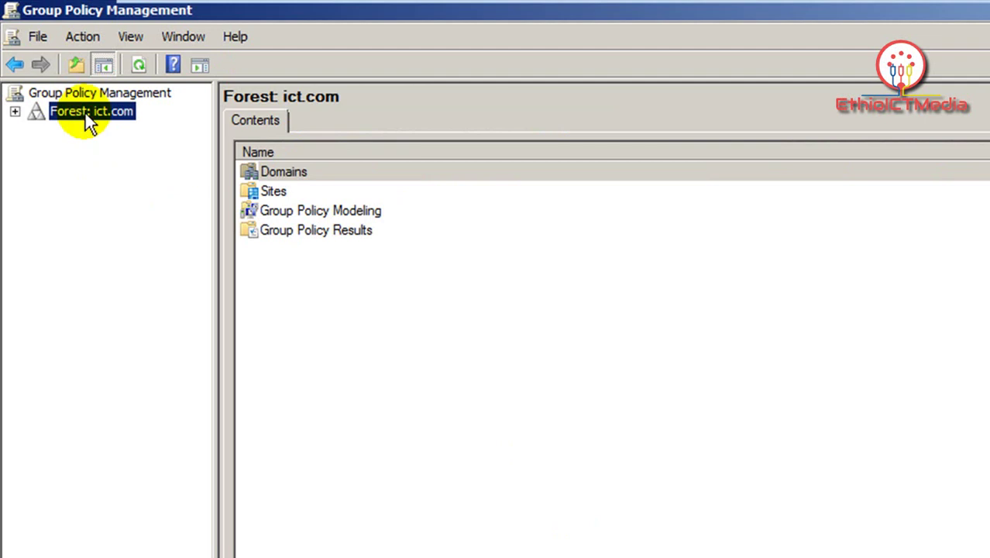
pyautogui.doubleClick(86, 113)
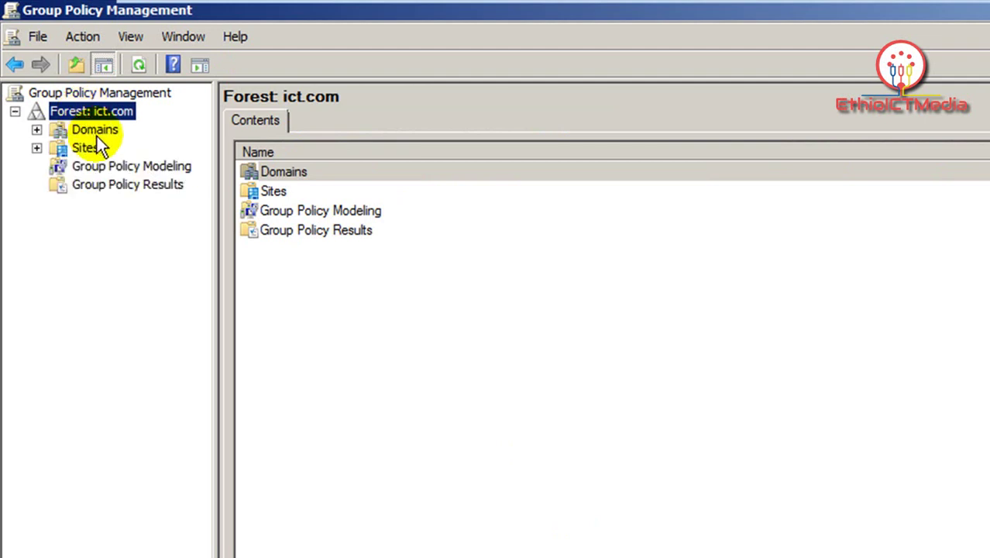
pyautogui.doubleClick(101, 131)
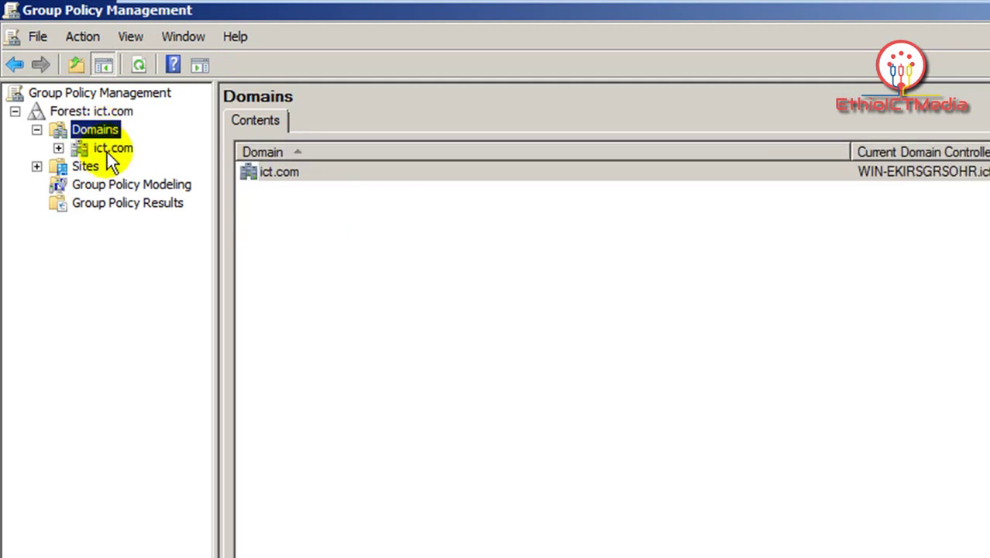
pyautogui.click(118, 154)
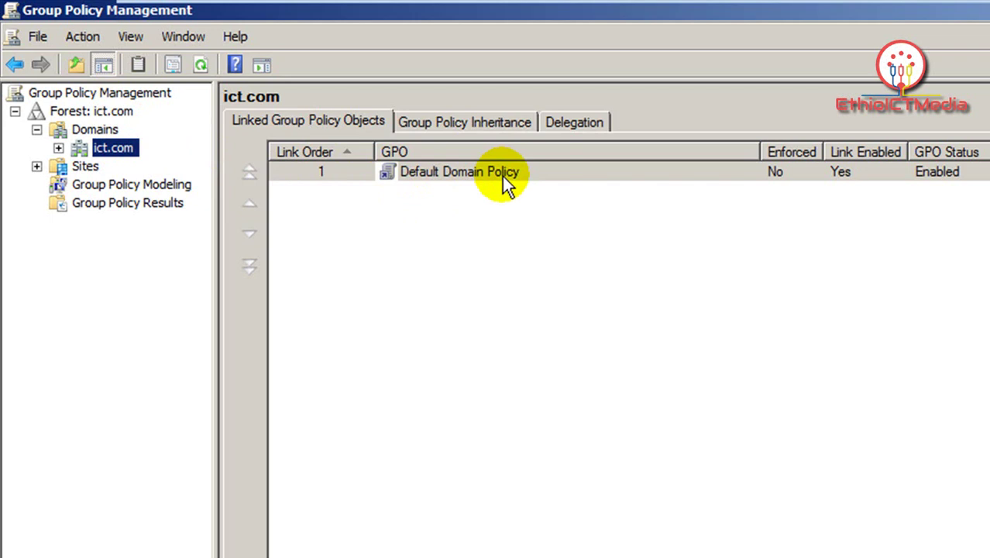
# Step: Edit the Default Domain Policy and drill down through Security Settings to Account Policies > Password Policy
pyautogui.rightClick(487, 178)
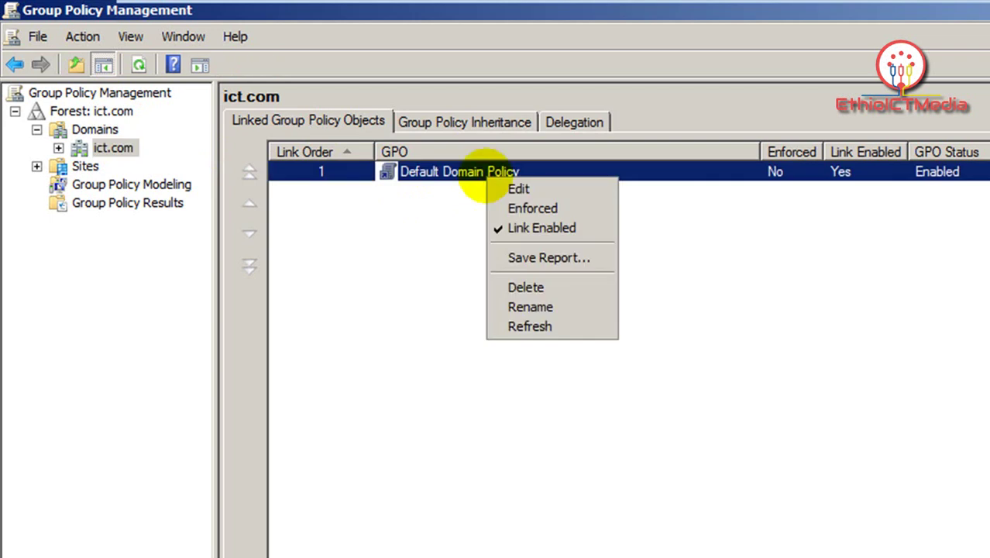
pyautogui.click(518, 191)
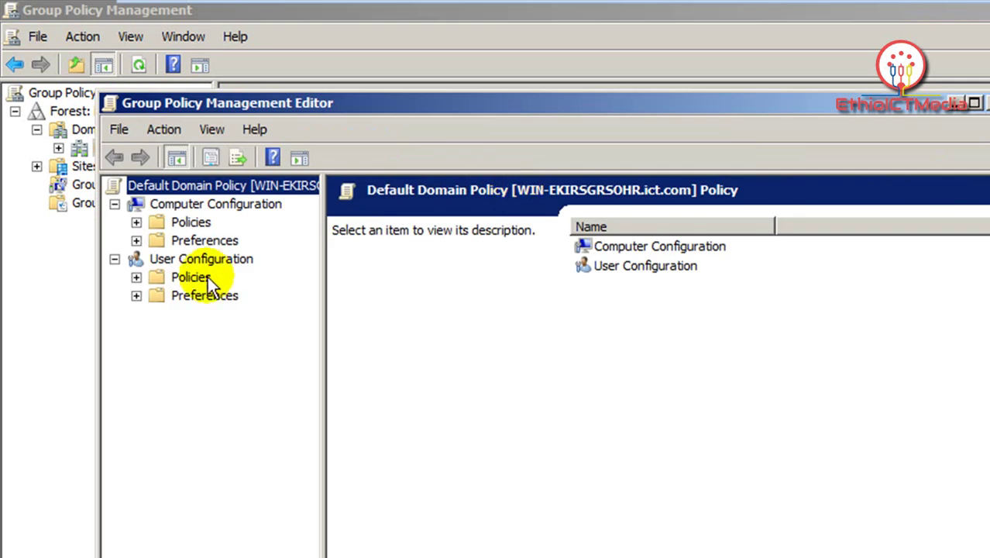
pyautogui.doubleClick(194, 226)
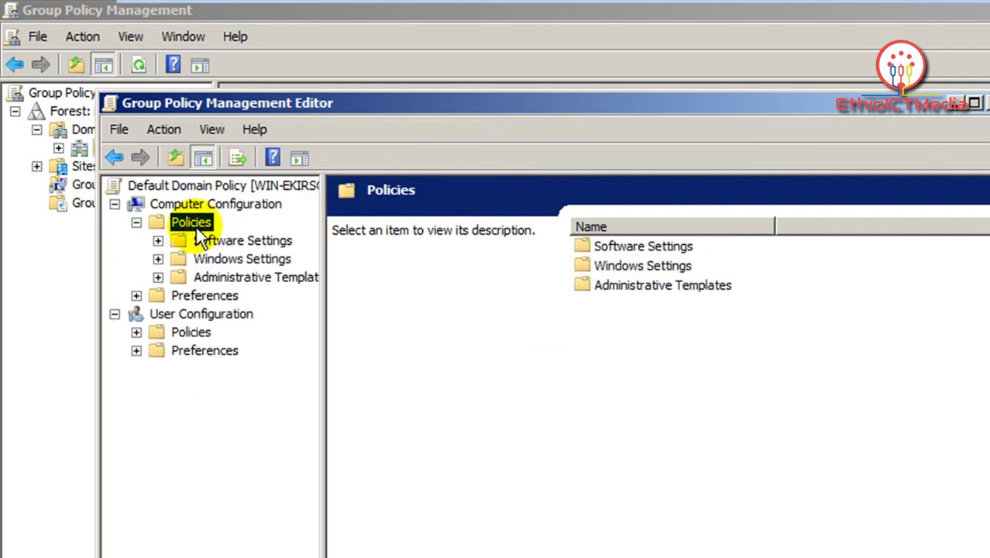
pyautogui.doubleClick(248, 258)
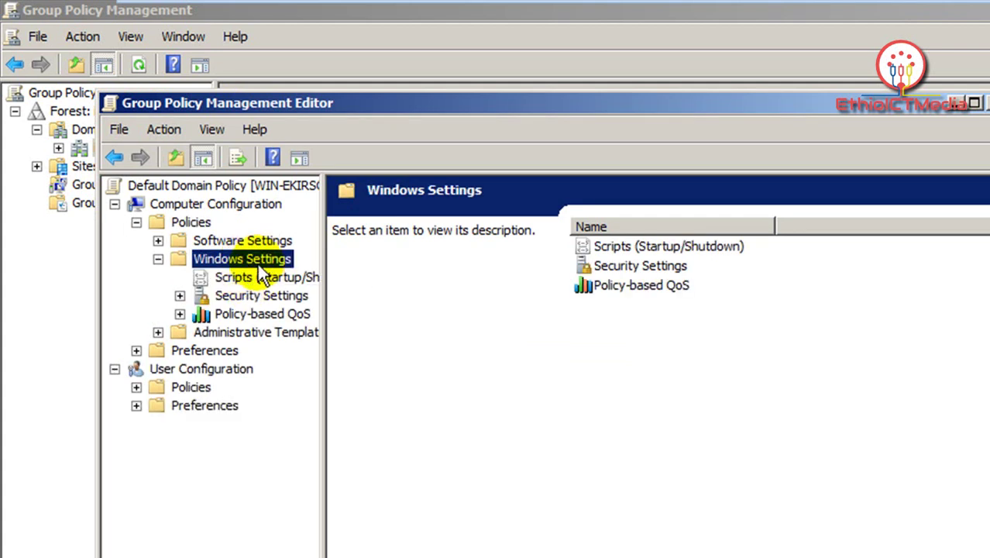
pyautogui.doubleClick(265, 294)
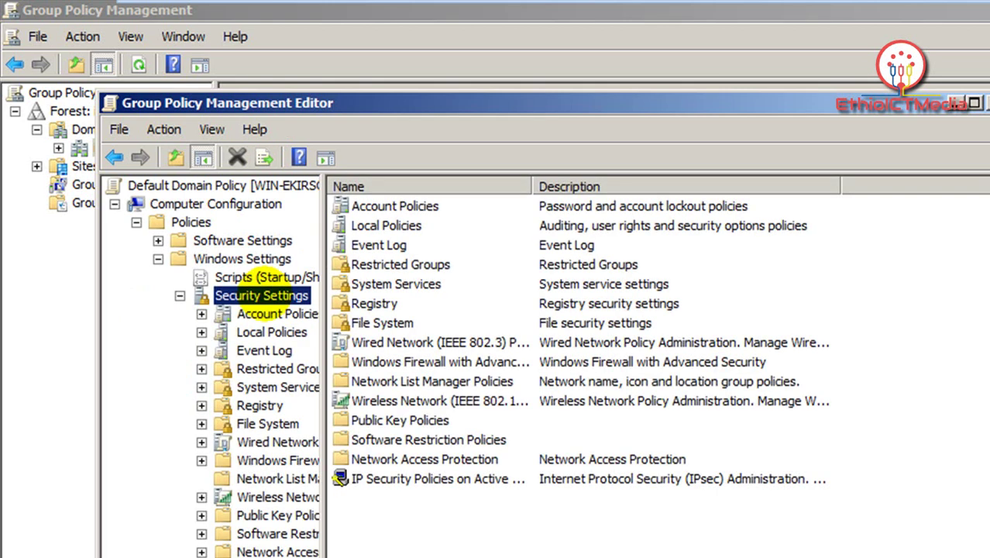
pyautogui.doubleClick(435, 209)
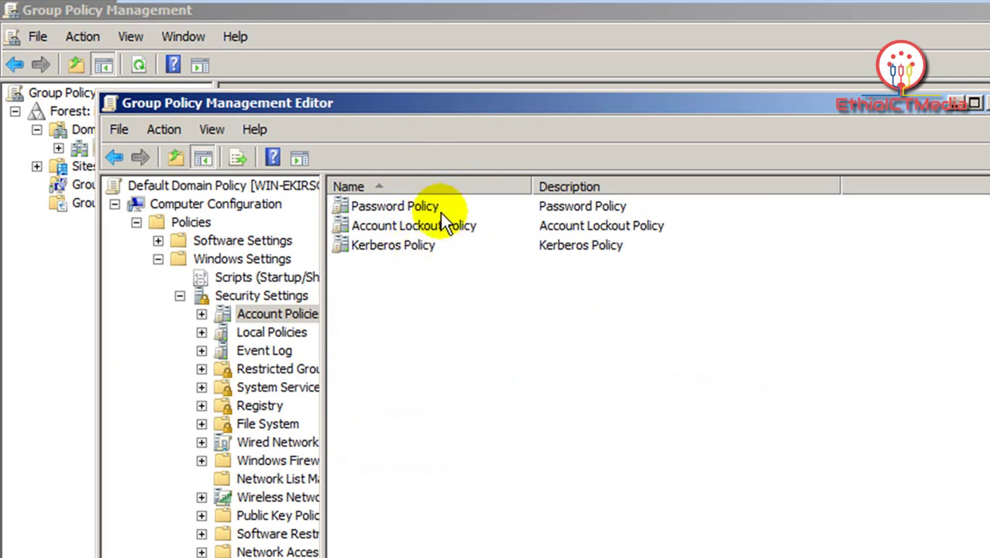
pyautogui.doubleClick(430, 207)
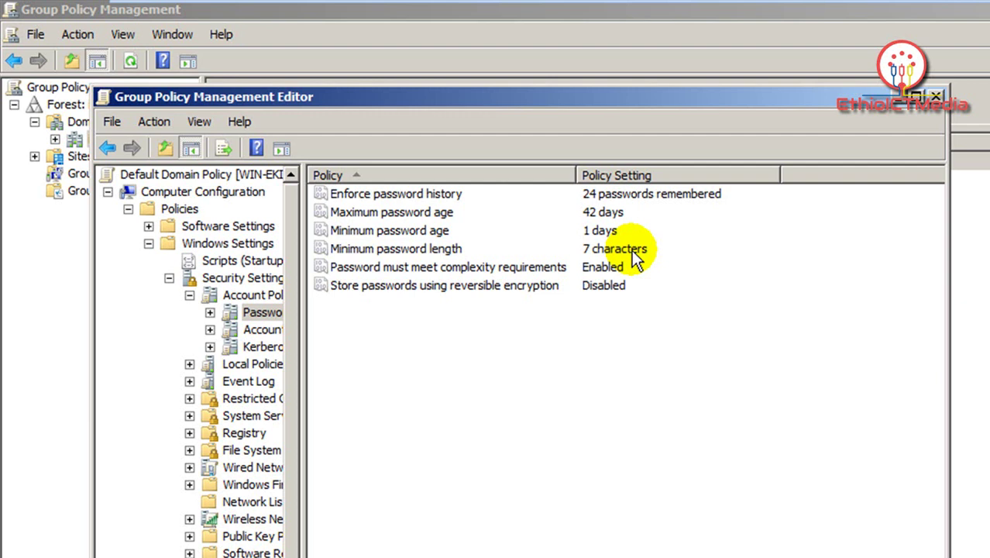
# Step: Make Enforce password history and Maximum password age undefined, accepting the suggested minimum age change
pyautogui.click(602, 195)
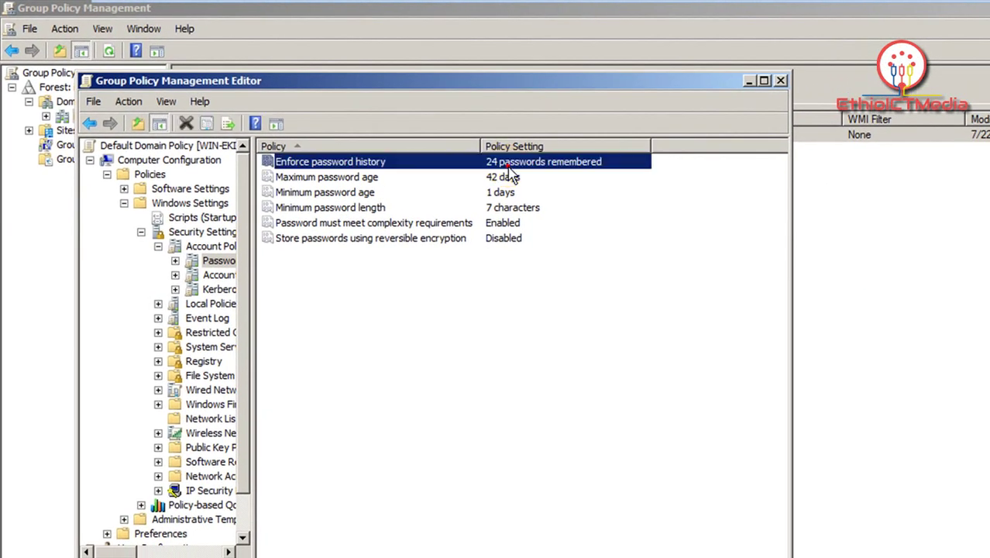
pyautogui.doubleClick(510, 167)
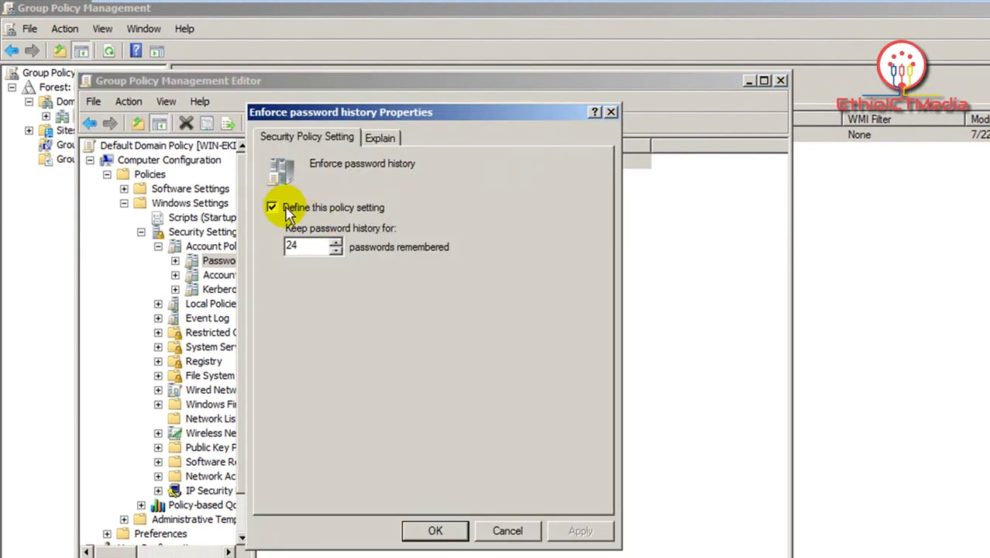
pyautogui.click(311, 211)
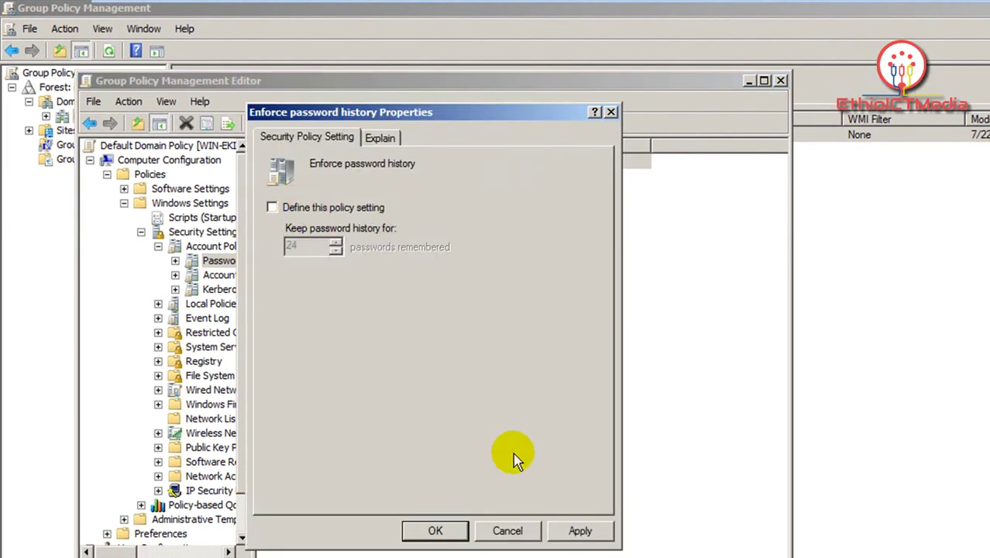
pyautogui.click(577, 532)
pyautogui.click(438, 531)
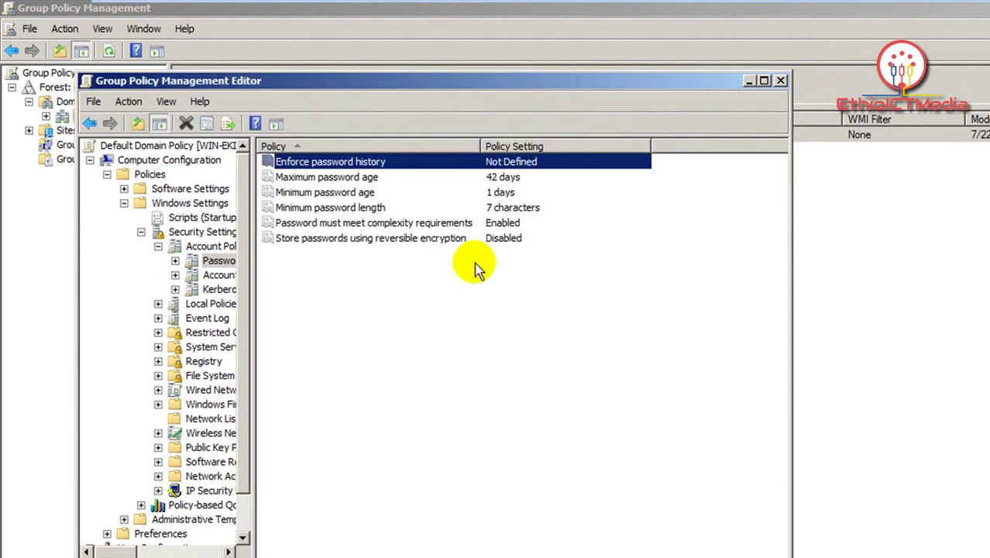
pyautogui.doubleClick(457, 177)
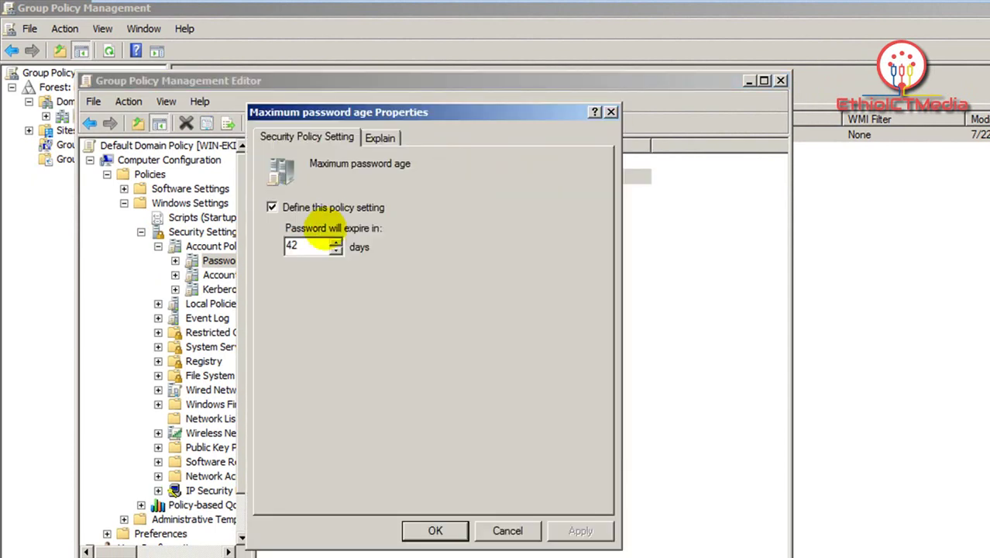
pyautogui.click(315, 210)
pyautogui.click(577, 531)
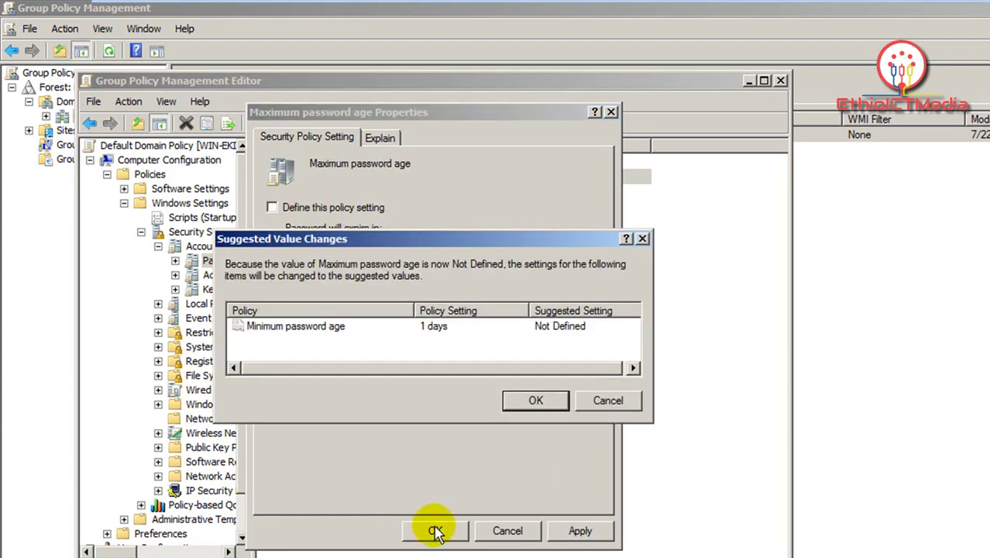
pyautogui.click(536, 400)
pyautogui.click(438, 530)
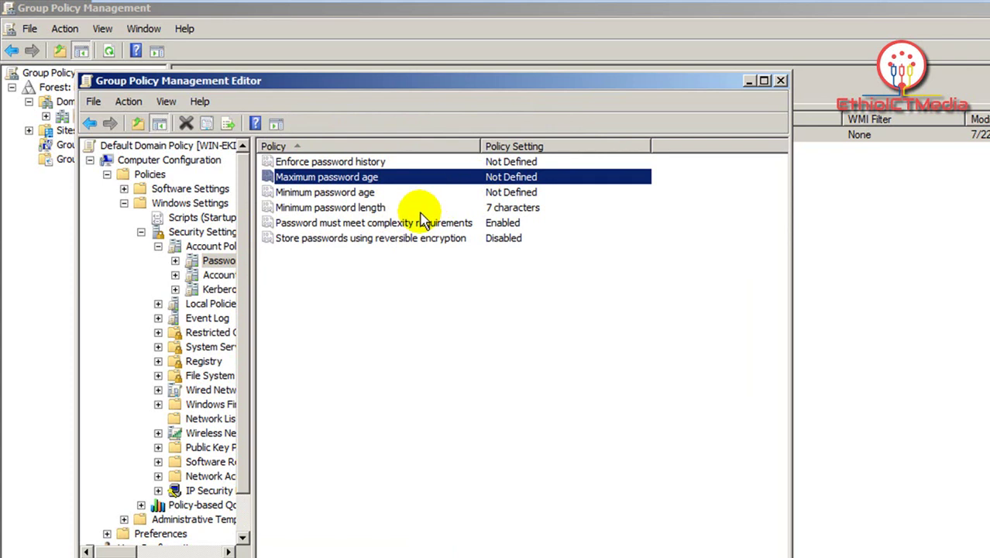
# Step: Make Minimum password length undefined and set password complexity requirements to Disabled
pyautogui.doubleClick(404, 207)
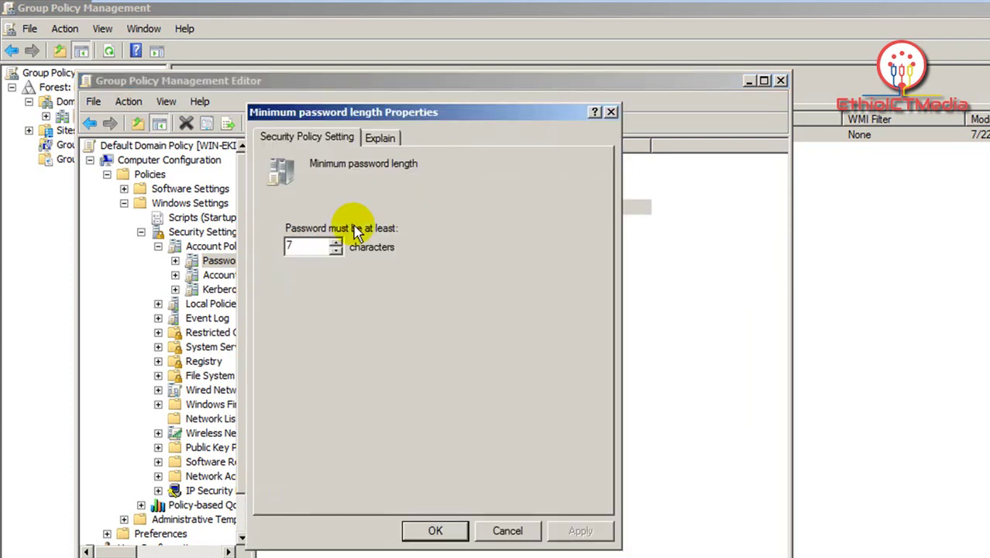
pyautogui.click(320, 212)
pyautogui.click(583, 530)
pyautogui.click(455, 530)
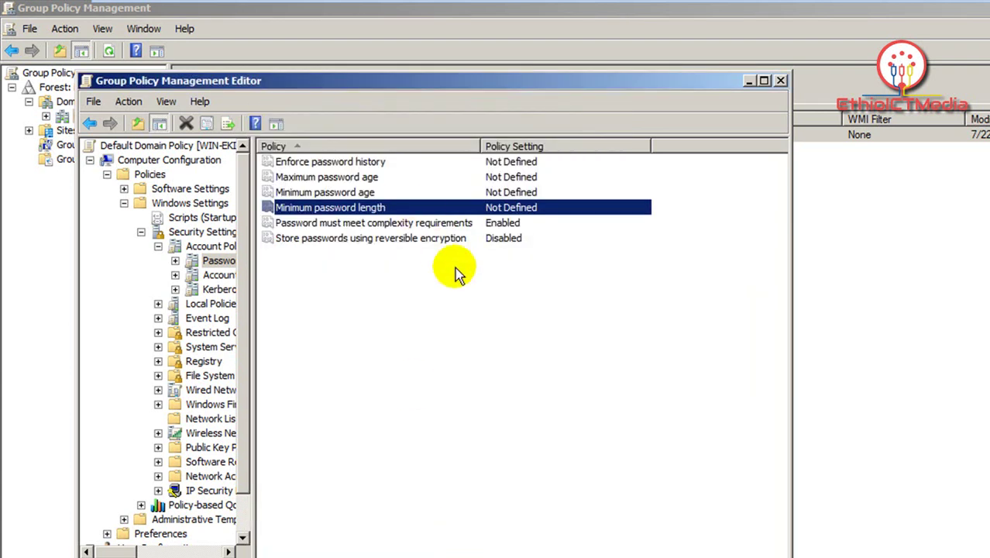
pyautogui.doubleClick(401, 225)
pyautogui.click(309, 253)
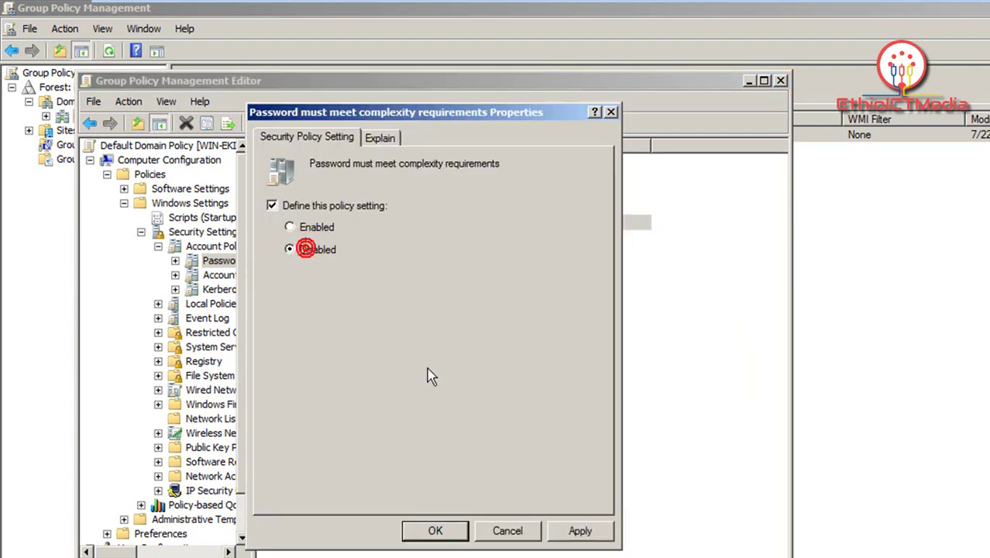
pyautogui.click(581, 532)
pyautogui.click(434, 530)
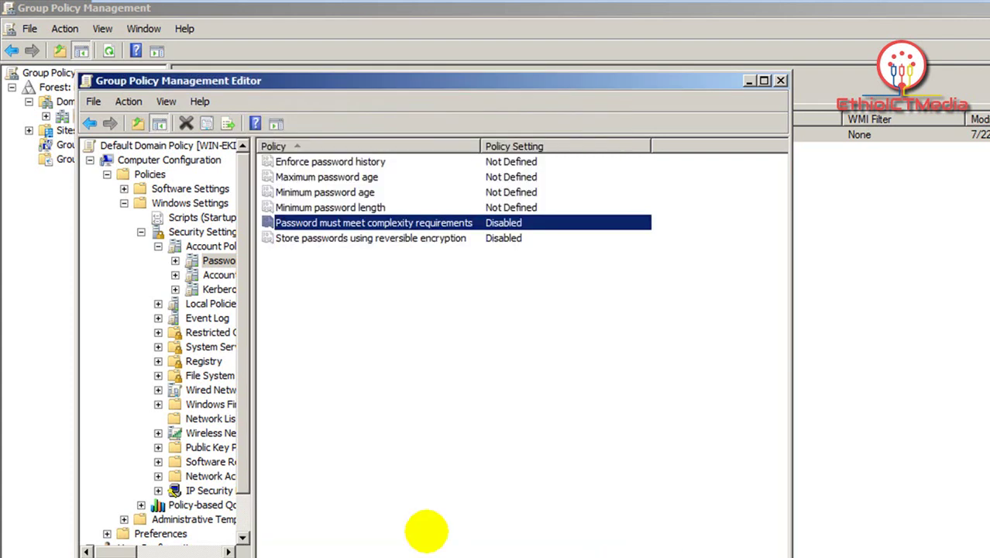
pyautogui.click(462, 328)
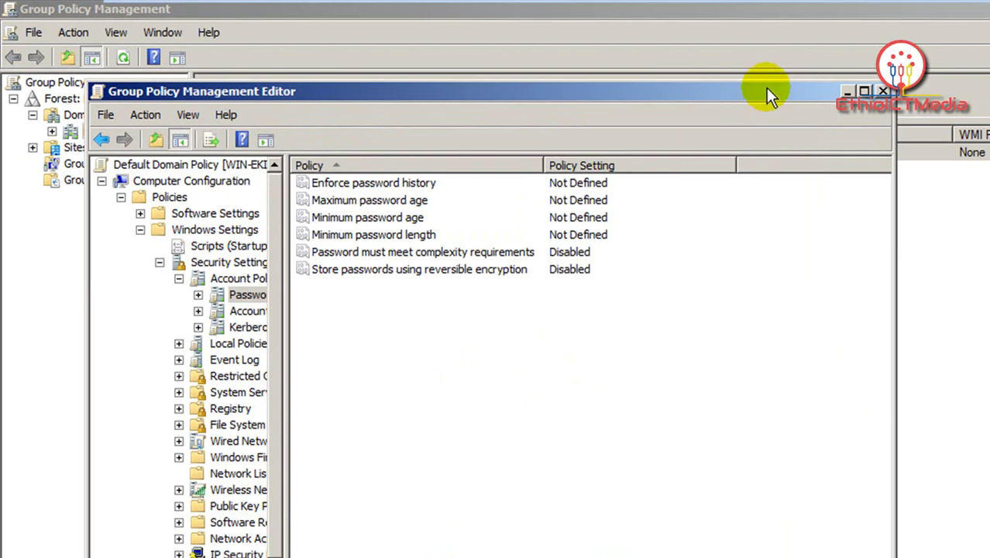
# Step: Close both Group Policy consoles and open Local Security Policy at Account Policies > Password Policy
pyautogui.click(882, 92)
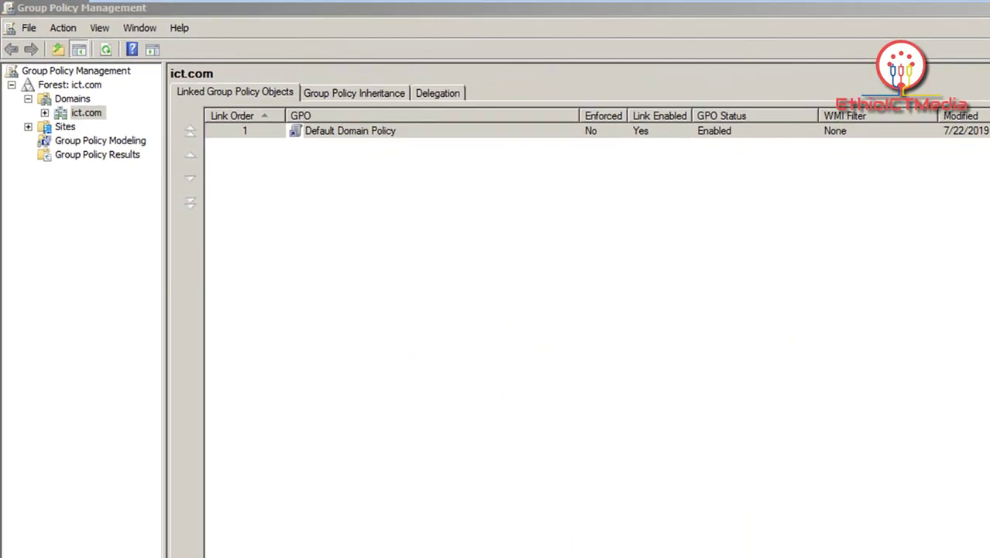
pyautogui.click(979, 7)
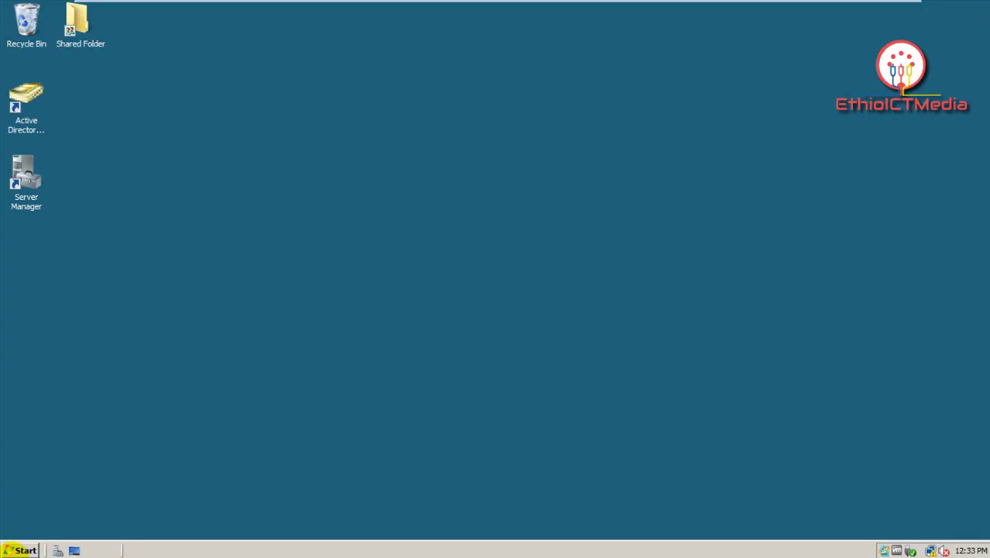
pyautogui.click(21, 550)
pyautogui.click(271, 369)
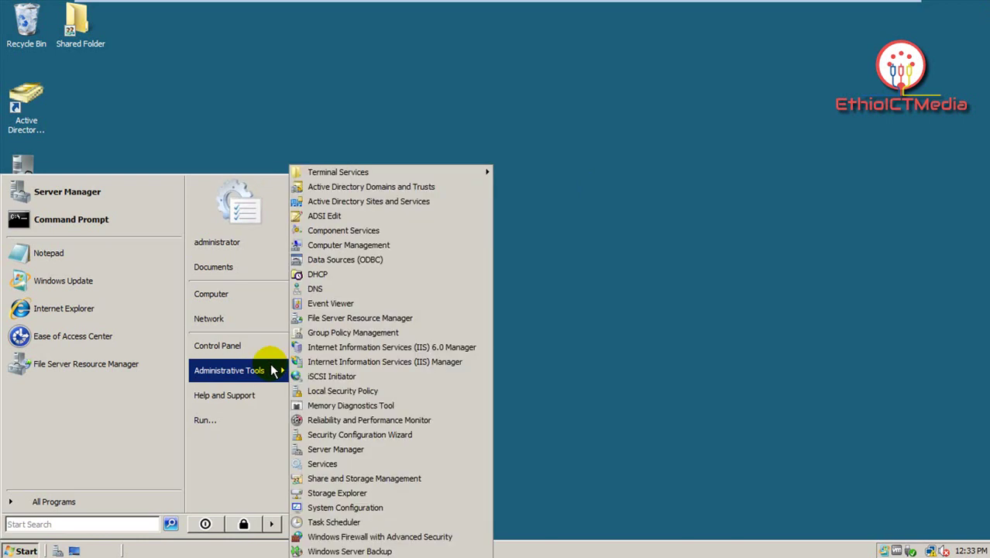
pyautogui.click(353, 400)
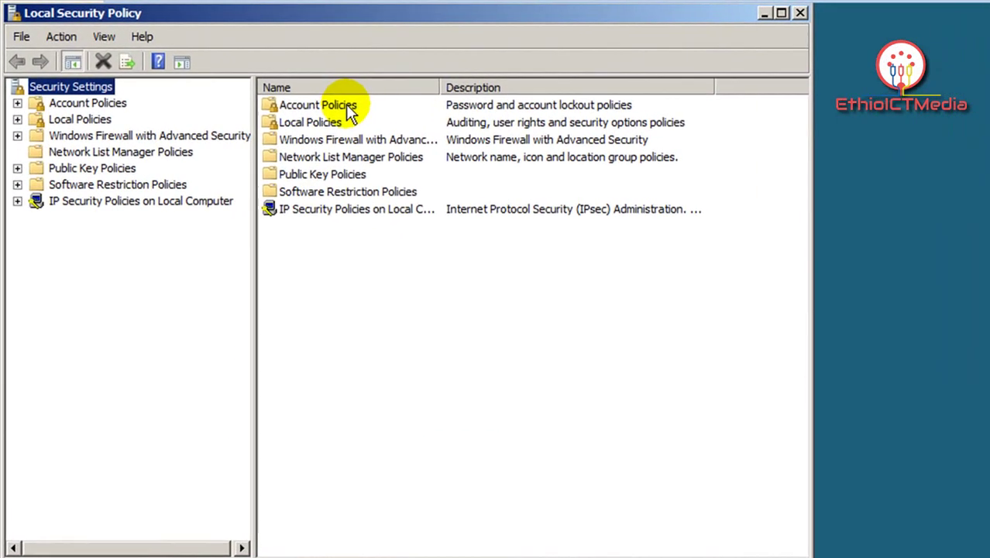
pyautogui.doubleClick(350, 113)
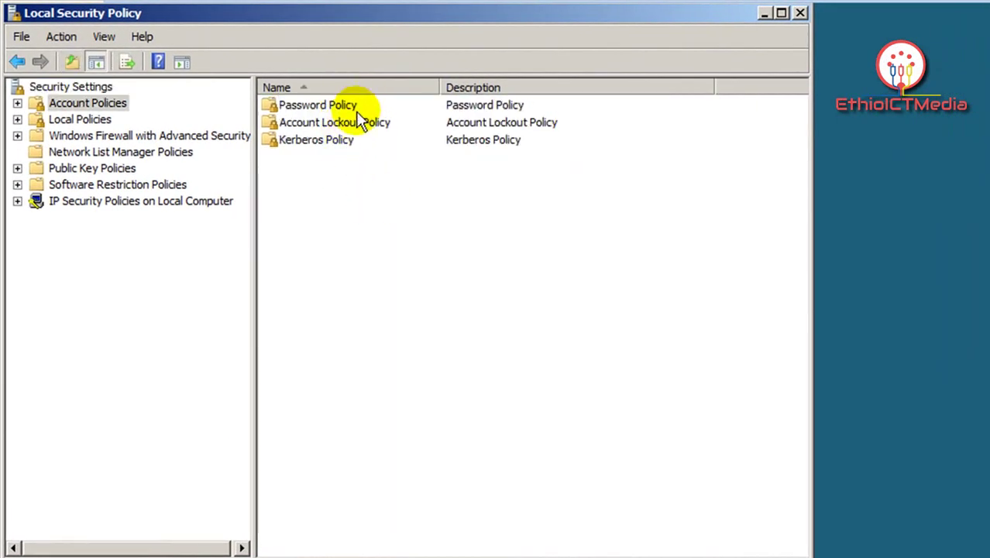
pyautogui.doubleClick(357, 108)
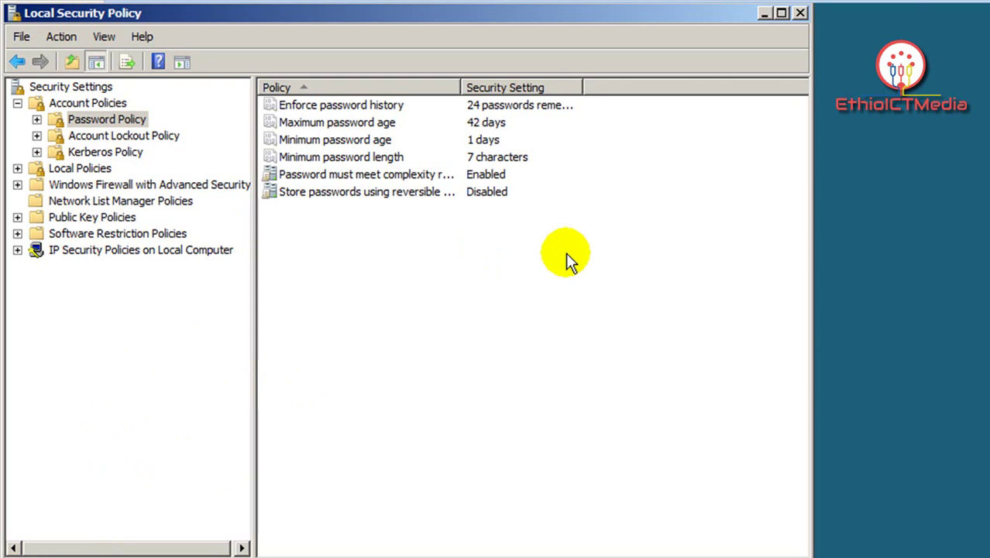
# Step: Set Enforce password history and Maximum password age to 0
pyautogui.doubleClick(411, 104)
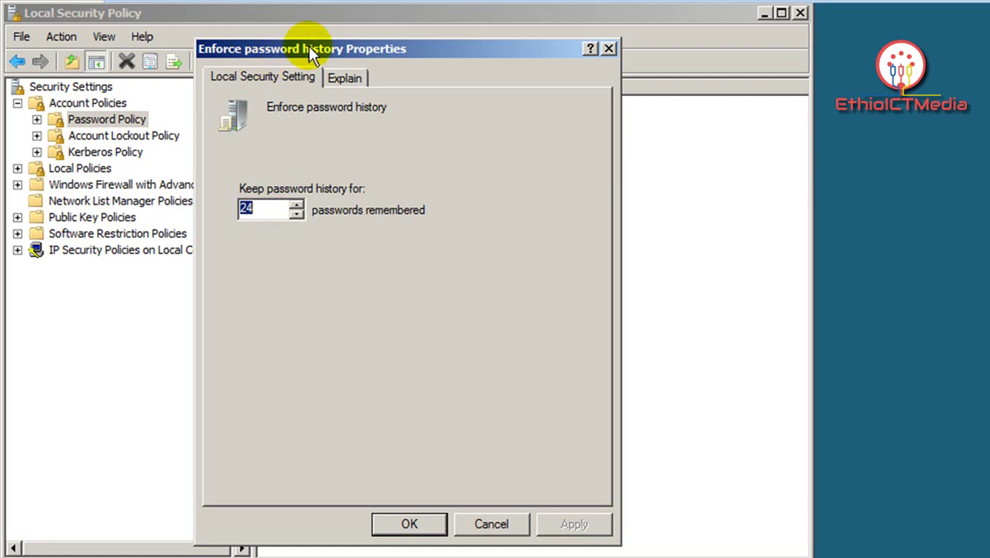
pyautogui.write('0')
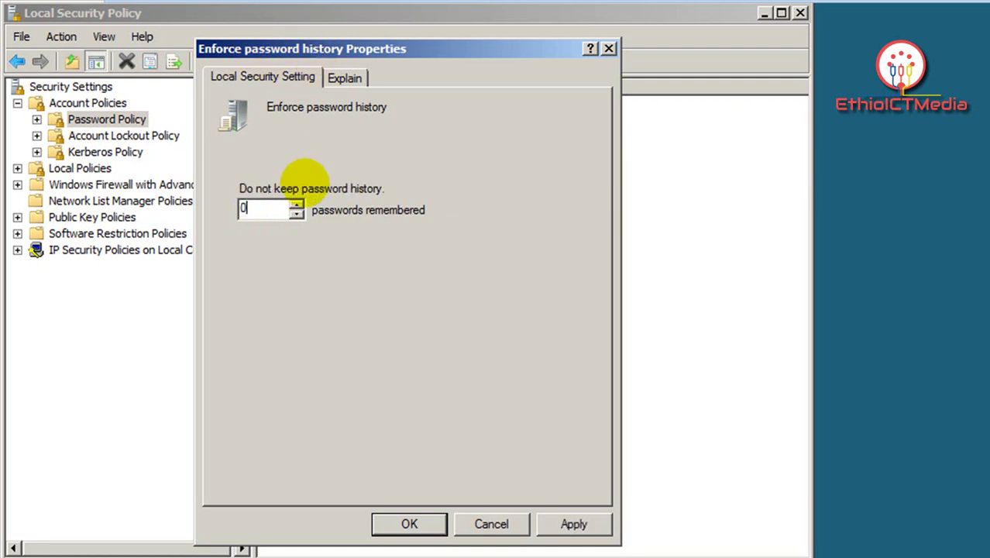
pyautogui.click(570, 525)
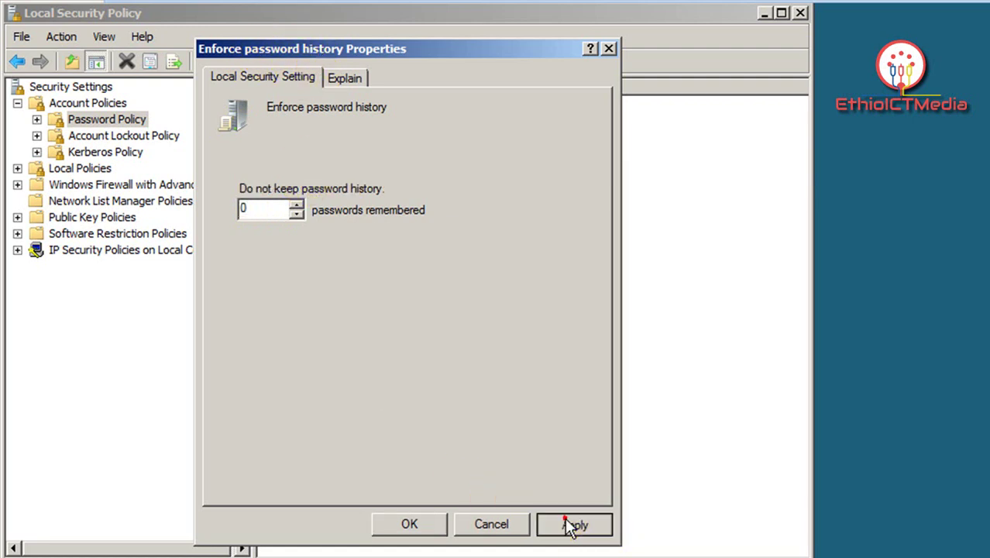
pyautogui.click(410, 524)
pyautogui.doubleClick(398, 122)
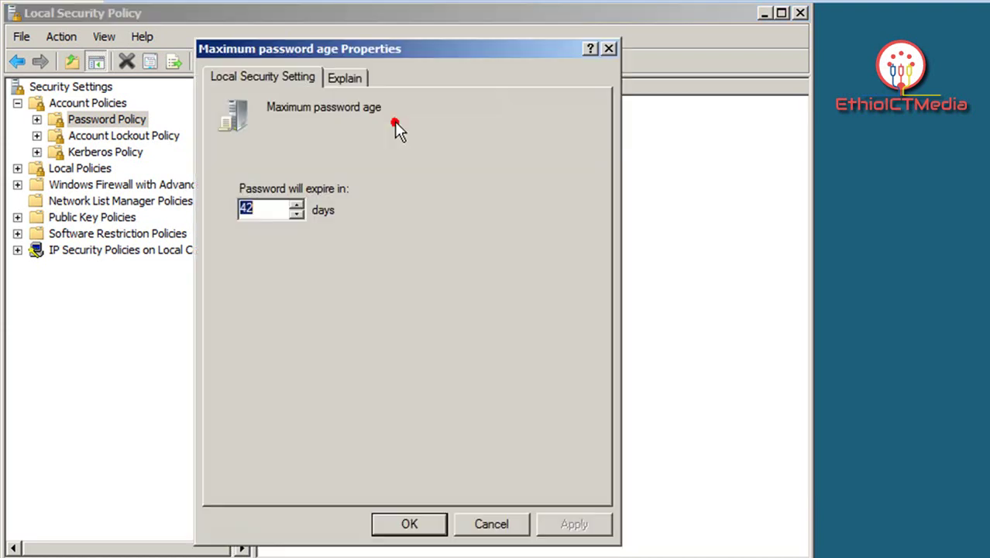
pyautogui.write('0')
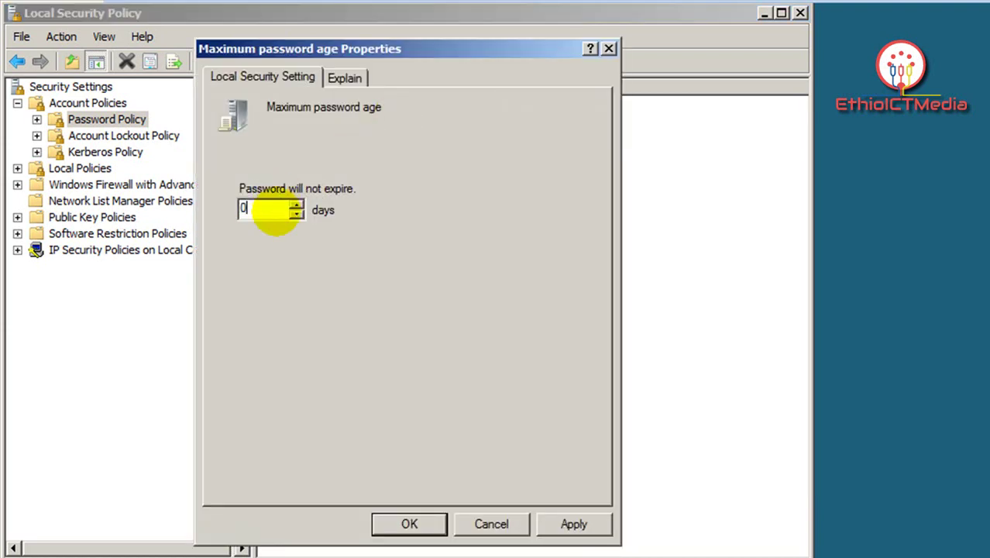
pyautogui.click(562, 522)
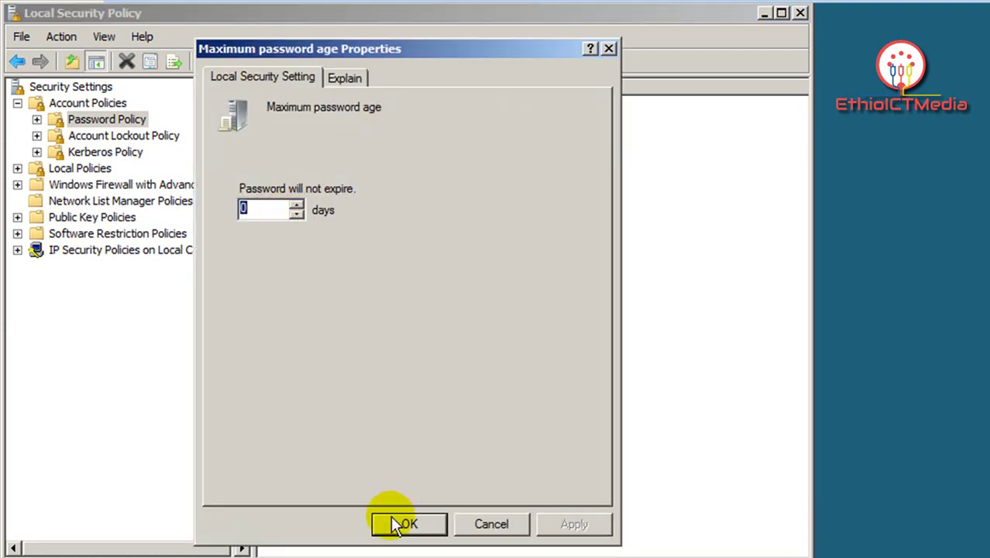
pyautogui.click(394, 519)
# Step: Set Minimum password age and Minimum password length to 0
pyautogui.doubleClick(410, 140)
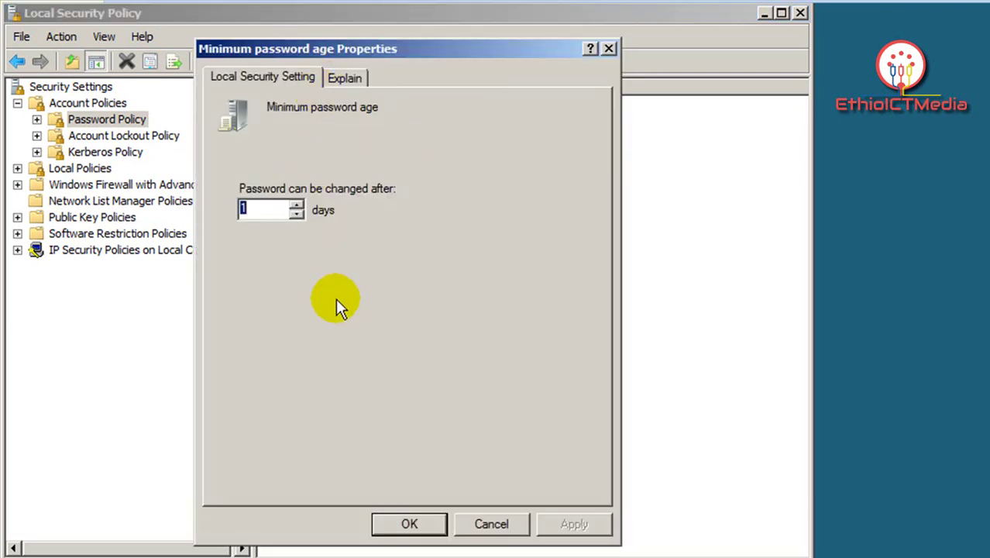
pyautogui.write('0')
pyautogui.click(559, 523)
pyautogui.click(411, 524)
pyautogui.click(463, 155)
pyautogui.doubleClick(462, 154)
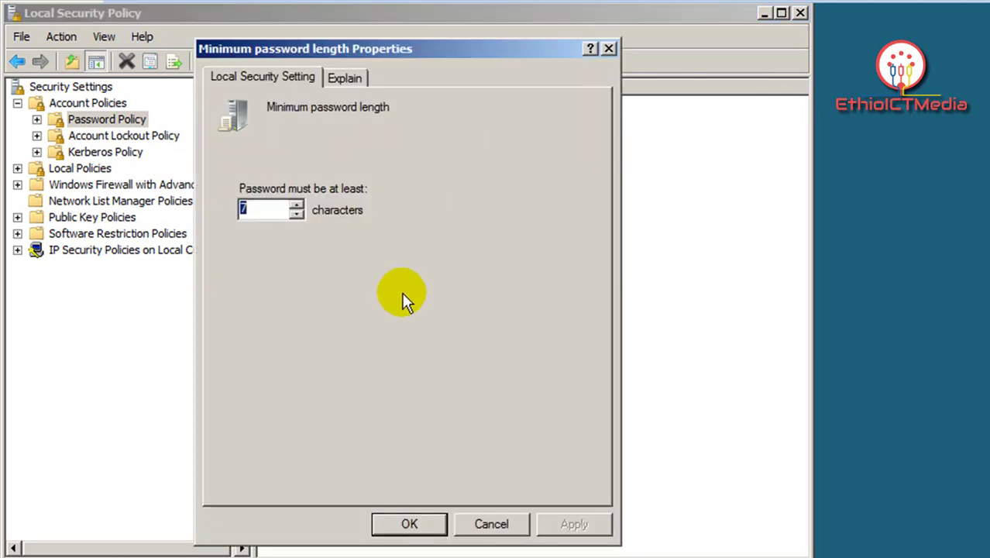
pyautogui.write('0')
pyautogui.click(597, 524)
pyautogui.click(434, 524)
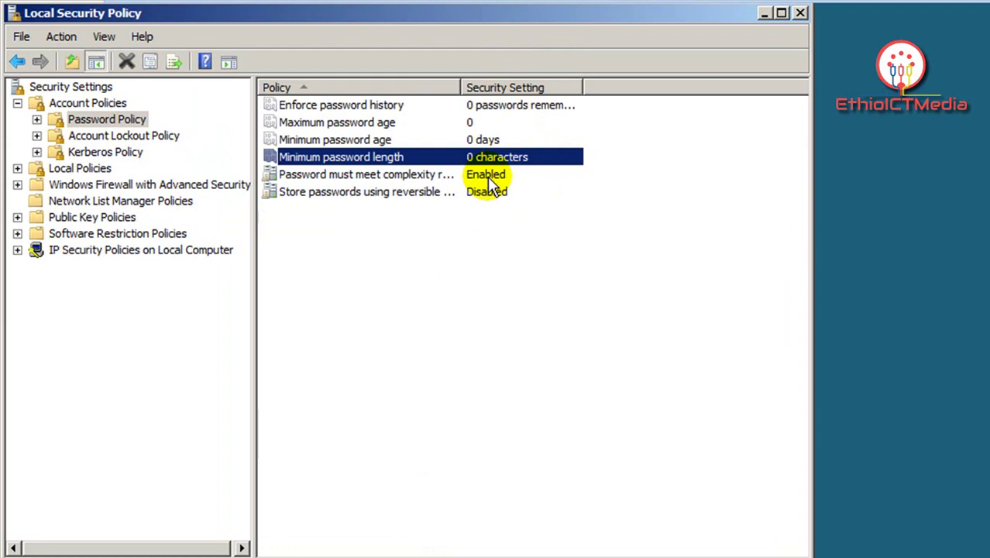
pyautogui.doubleClick(433, 176)
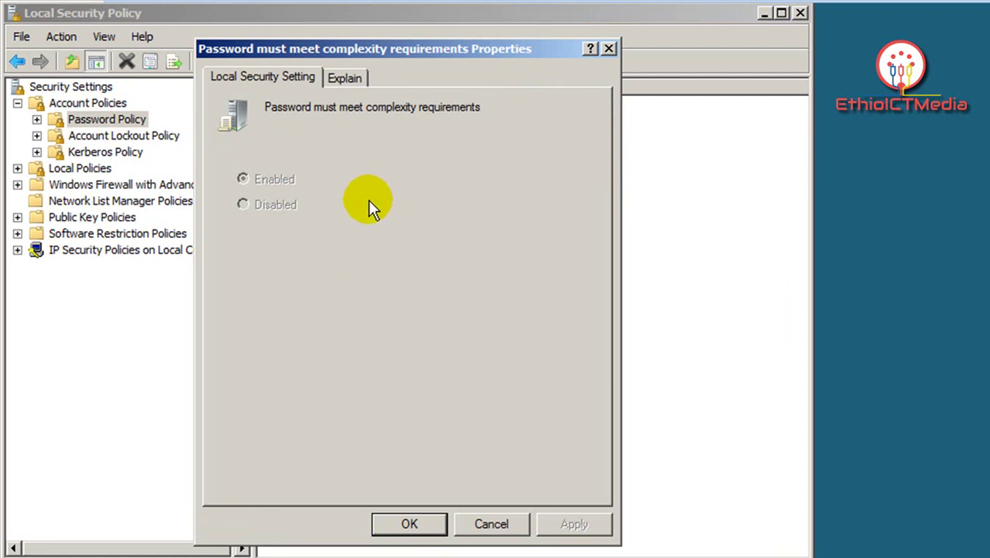
pyautogui.click(608, 50)
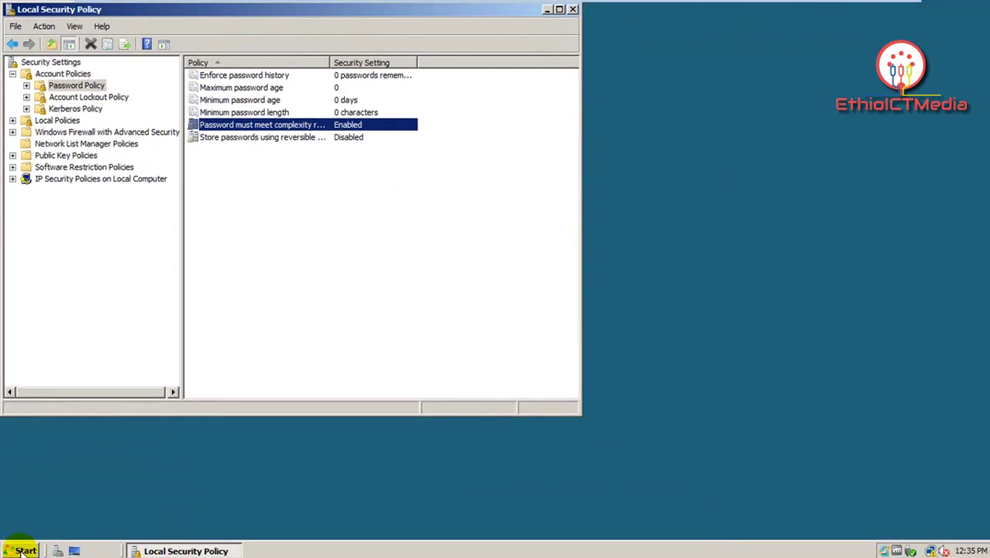
# Step: Restart the server with the comment 'fdds', then log back on as administrator
pyautogui.click(23, 550)
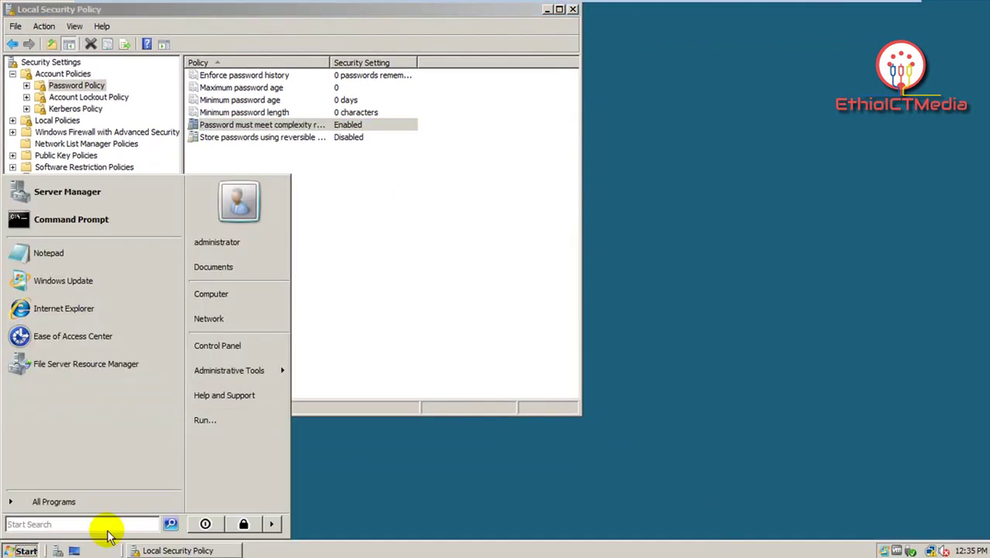
pyautogui.click(270, 526)
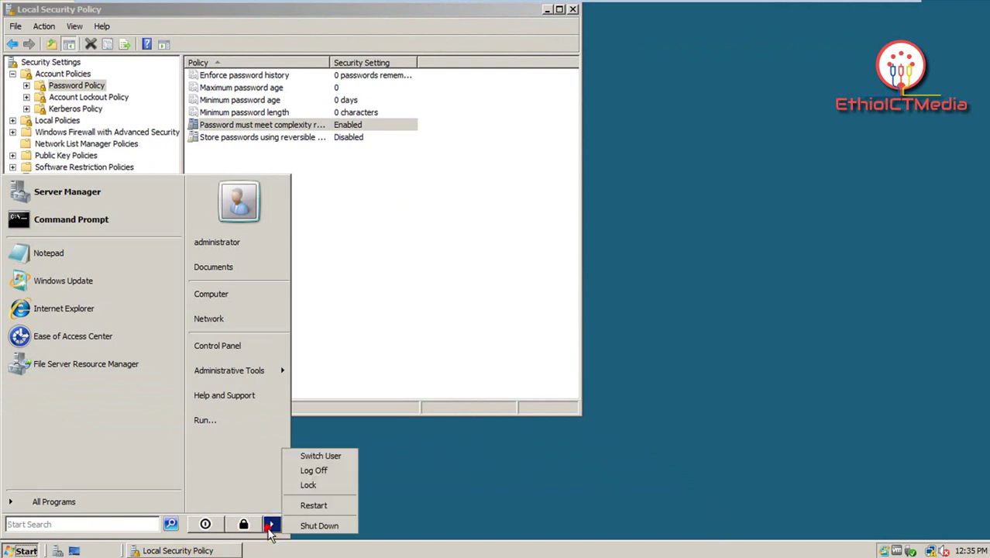
pyautogui.click(314, 505)
pyautogui.click(493, 305)
pyautogui.write('fddsfd')
pyautogui.press('Return')
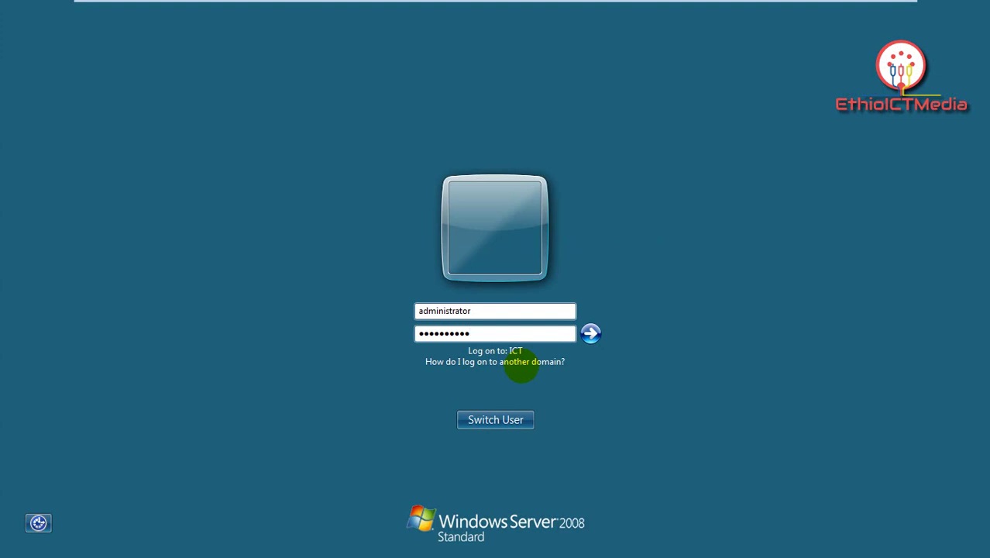
pyautogui.press('Return')
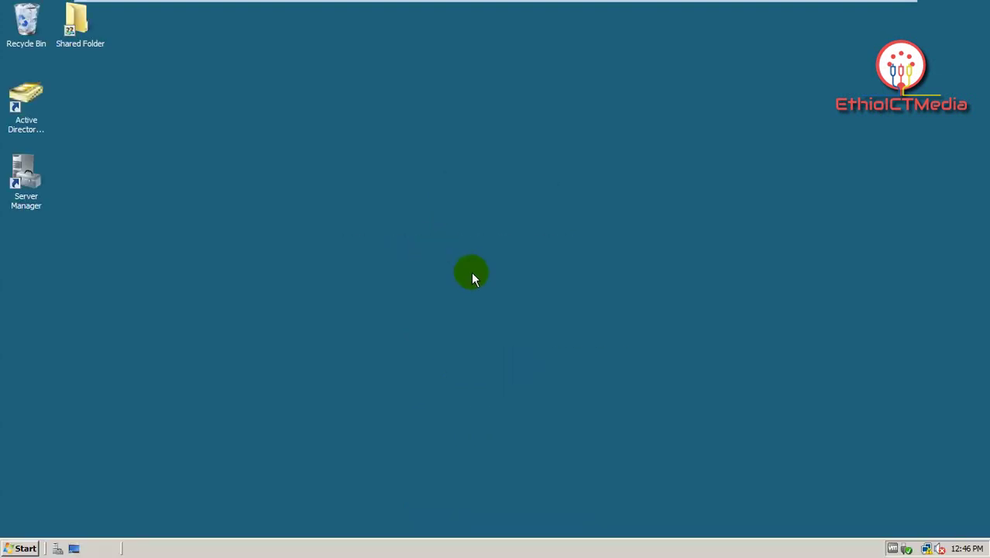
pyautogui.click(19, 548)
pyautogui.click(263, 369)
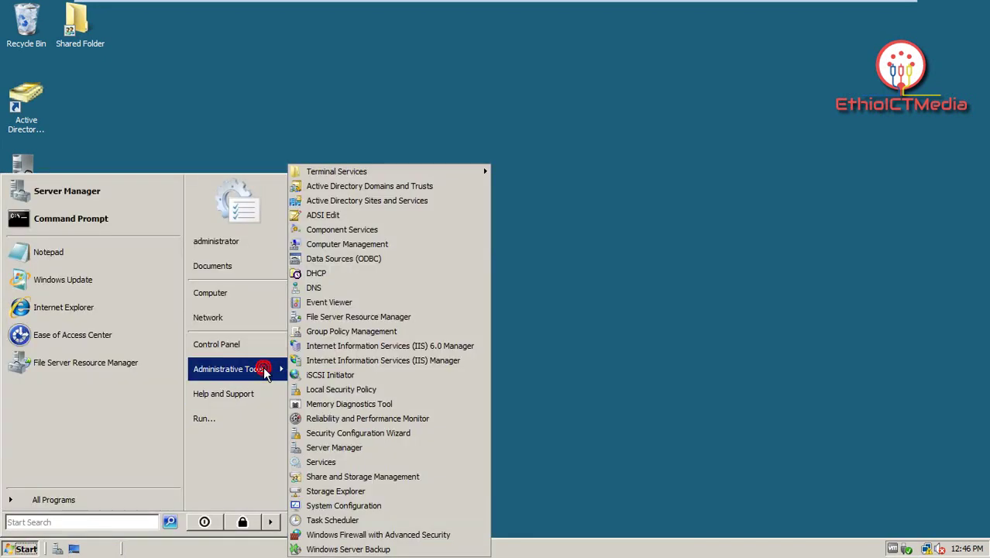
pyautogui.click(352, 392)
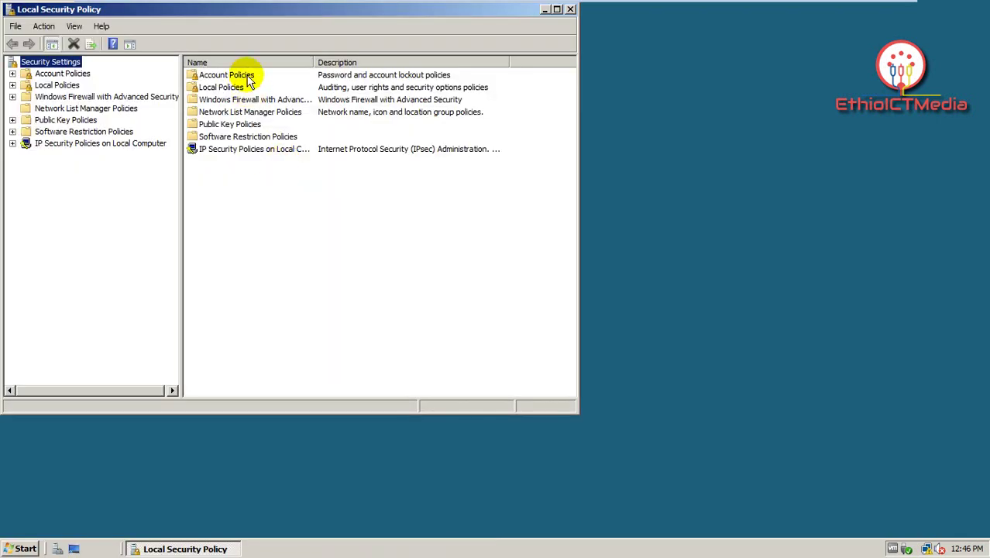
pyautogui.doubleClick(248, 77)
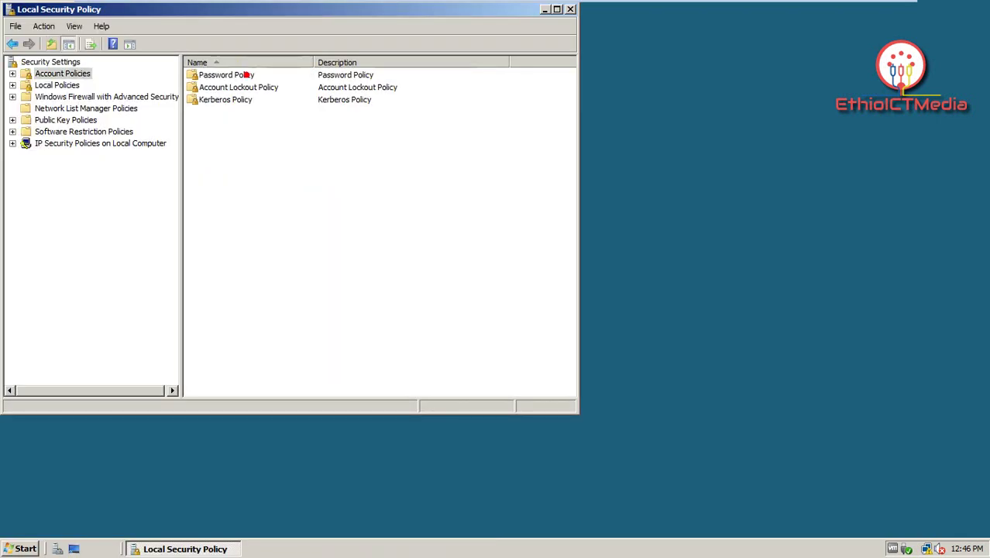
pyautogui.doubleClick(246, 78)
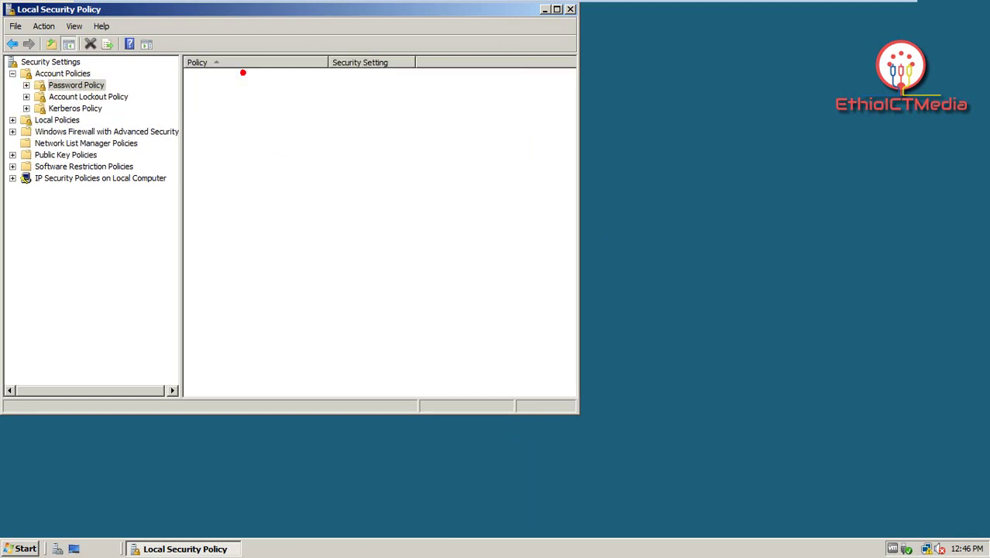
pyautogui.click(254, 125)
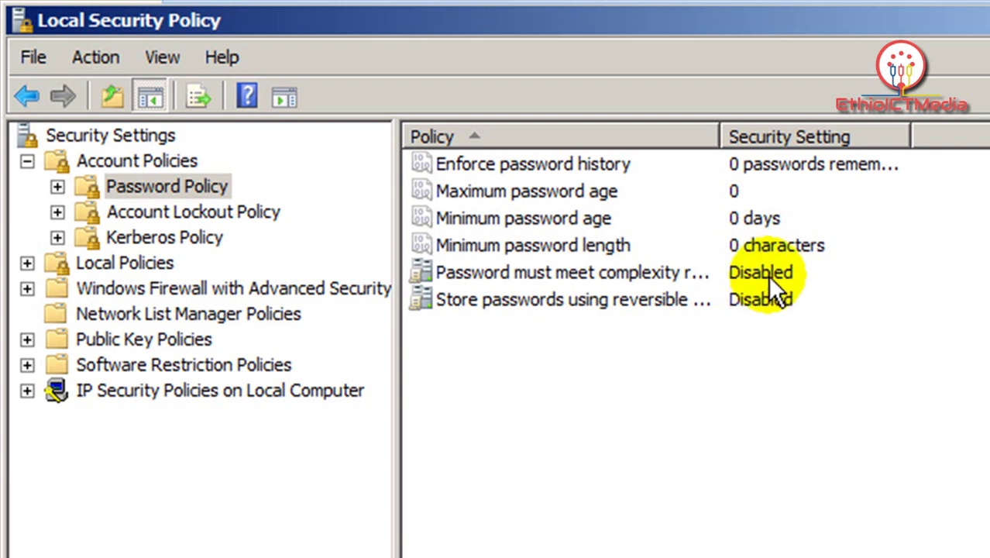
pyautogui.doubleClick(768, 275)
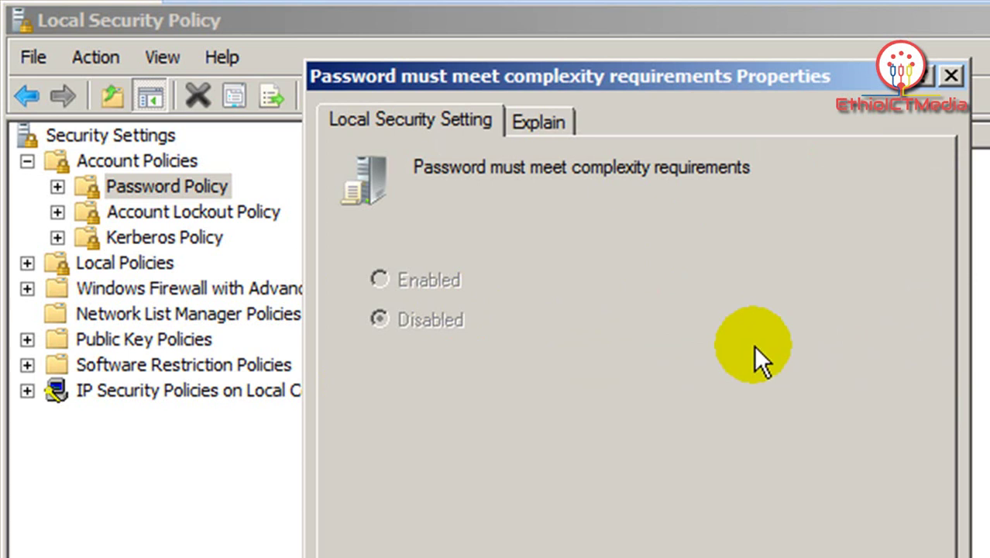
pyautogui.click(950, 78)
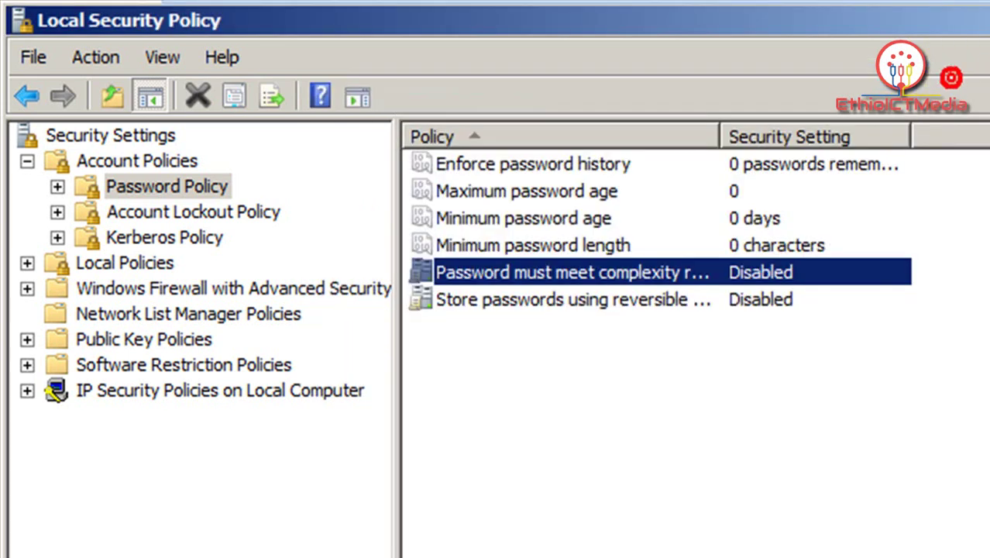
pyautogui.click(964, 414)
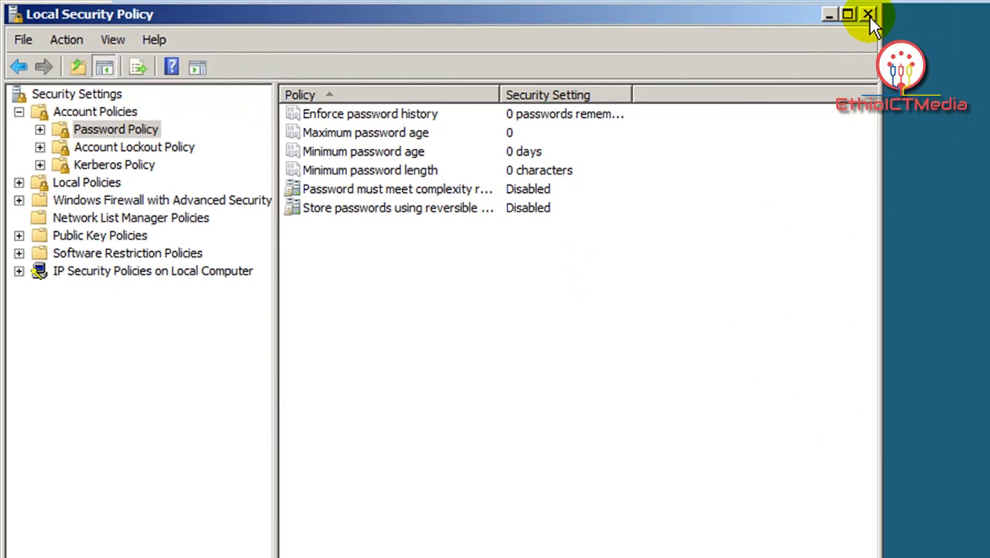
pyautogui.click(869, 14)
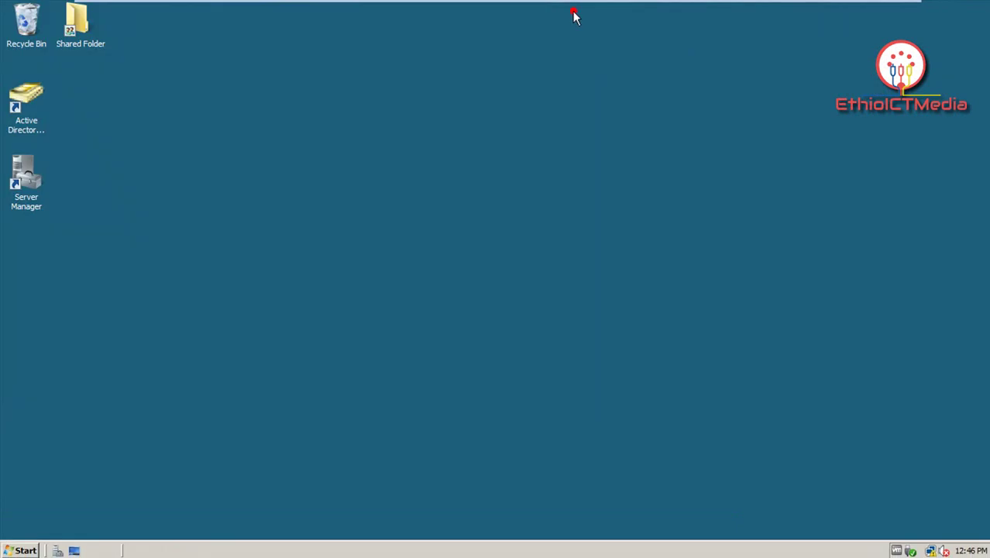
# Step: Launch Active Directory Users and Computers, expand ict.com and bring up its right-pane context menu
pyautogui.click(26, 103)
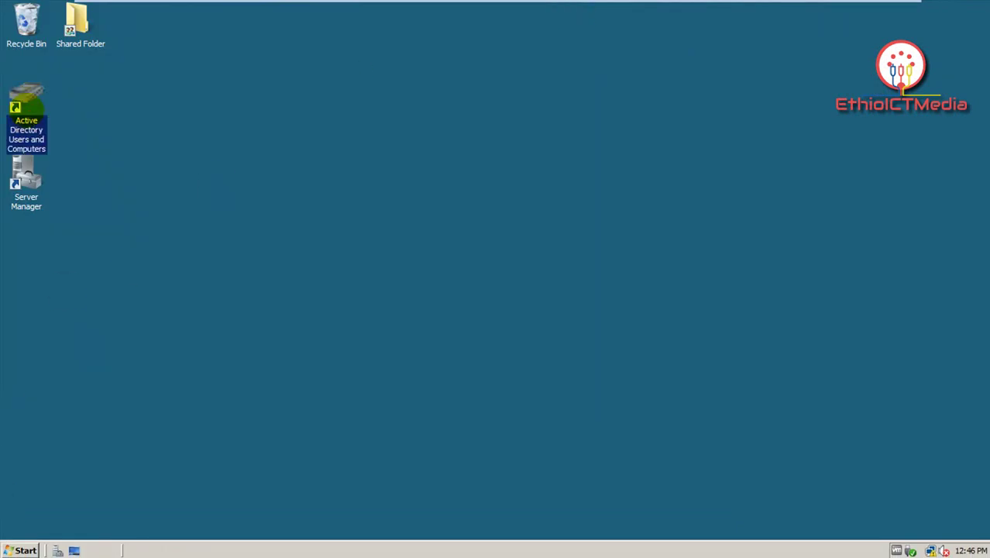
pyautogui.doubleClick(27, 106)
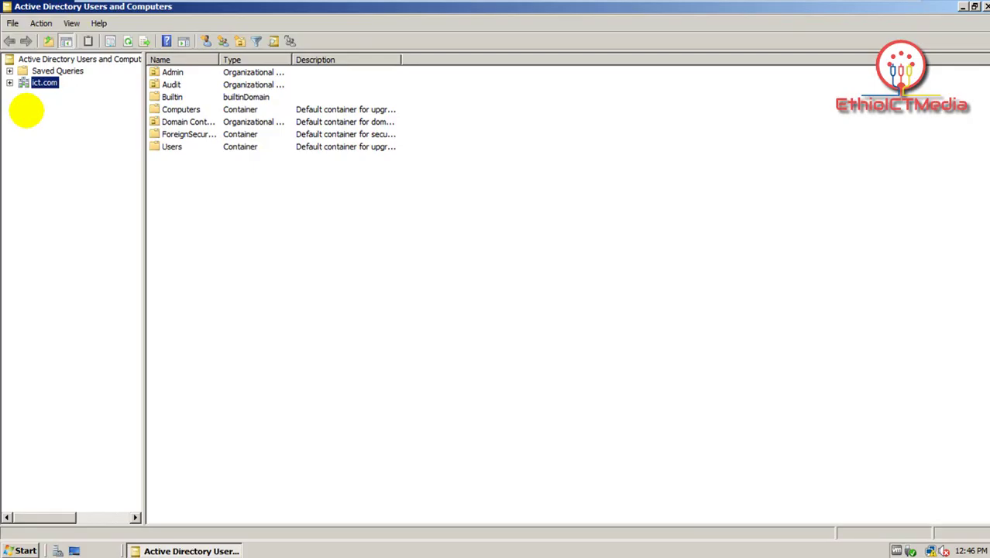
pyautogui.doubleClick(52, 87)
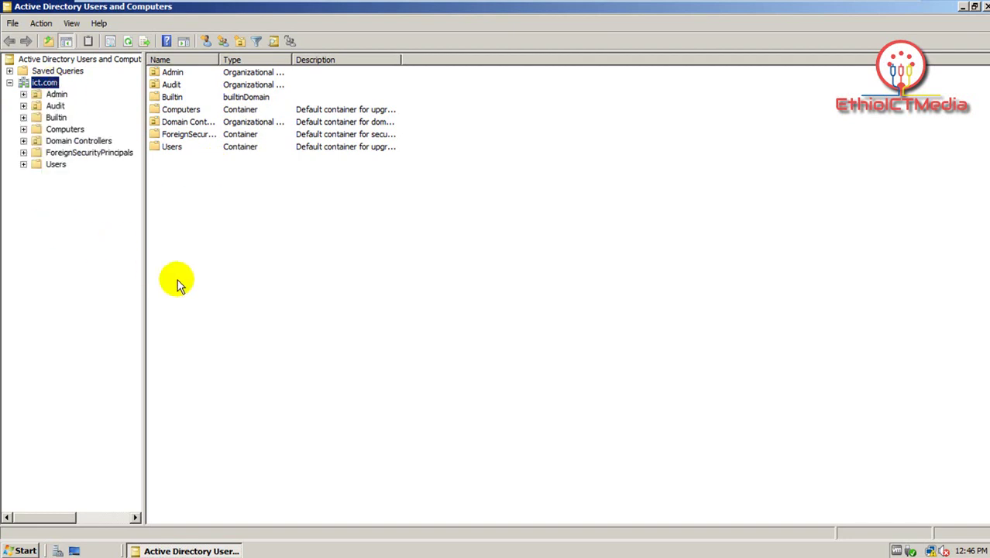
pyautogui.rightClick(388, 261)
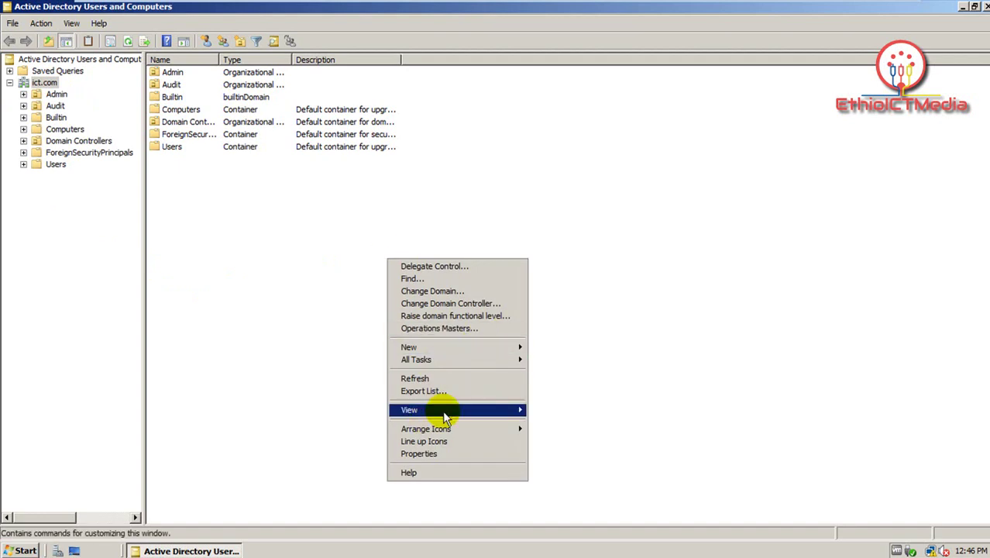
# Step: Create a New User with first name and logon name 'abc' and a short six-character password
pyautogui.moveTo(457, 347)
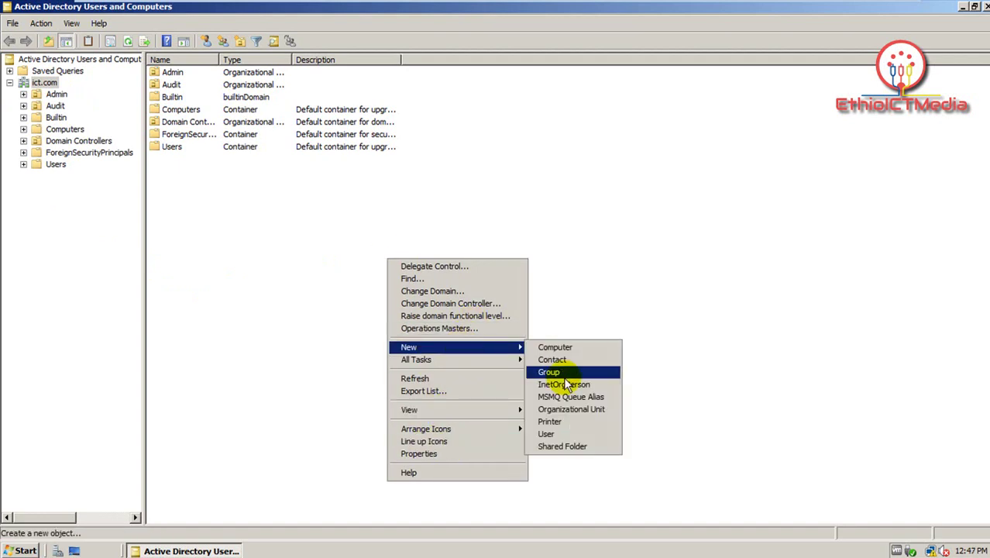
pyautogui.click(552, 433)
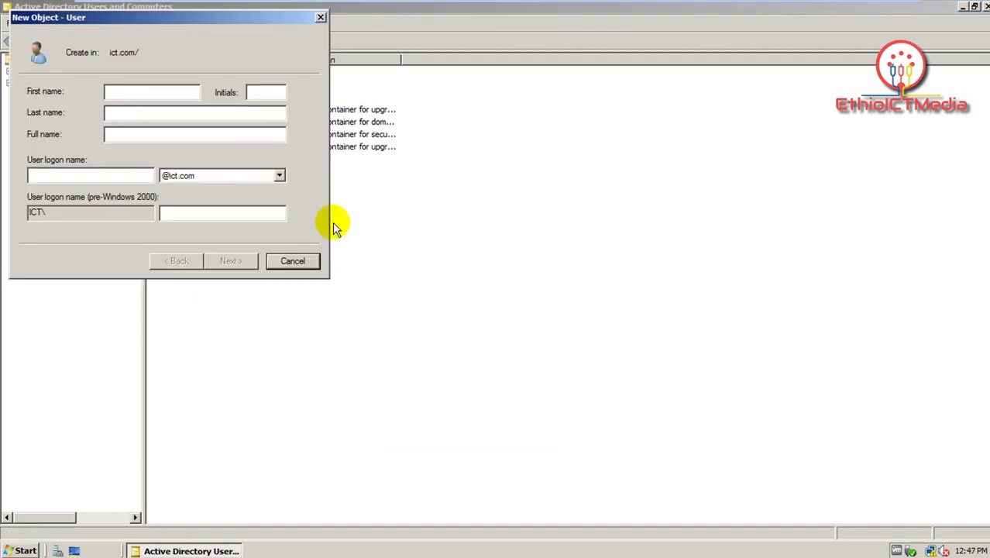
pyautogui.write('abc')
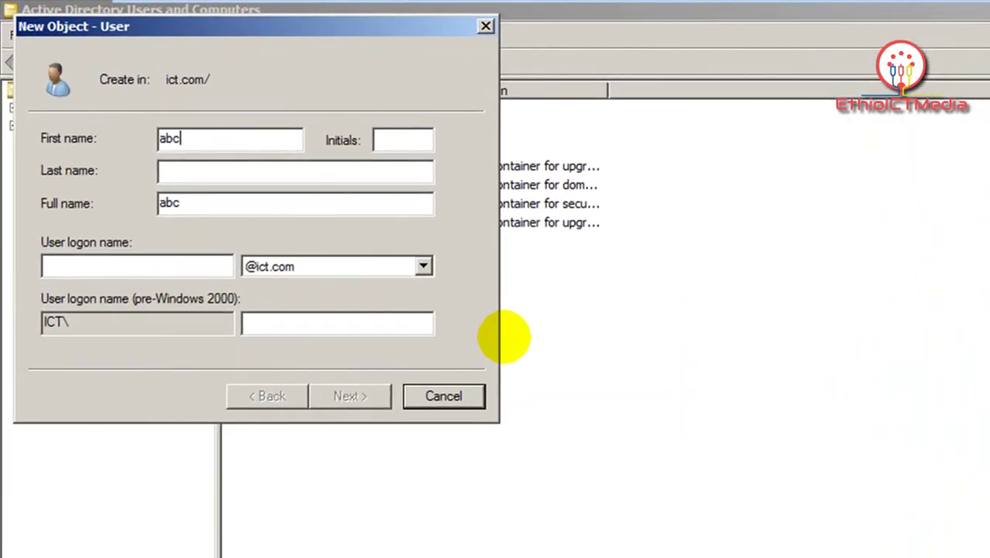
pyautogui.click(185, 263)
pyautogui.write('abc')
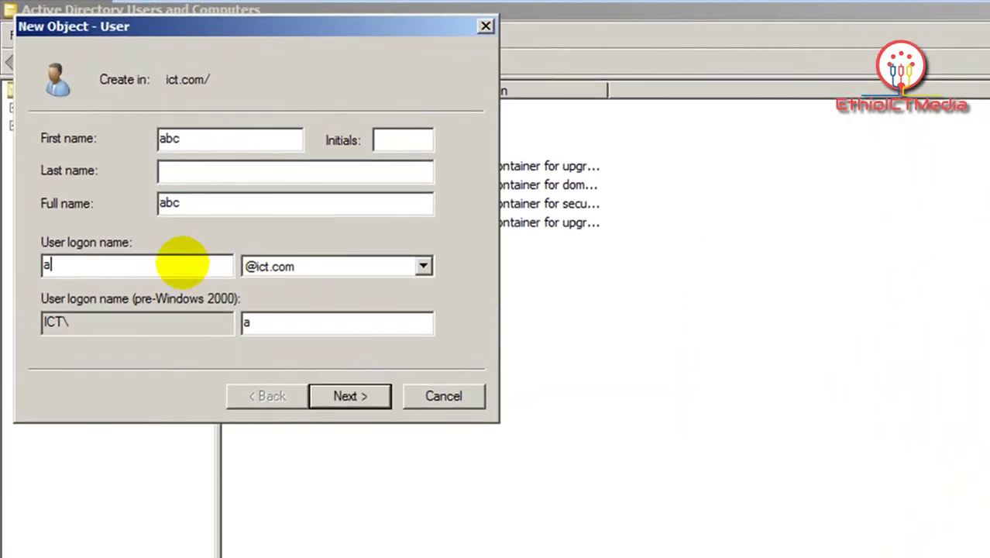
pyautogui.click(367, 400)
pyautogui.click(294, 138)
pyautogui.write('abc')
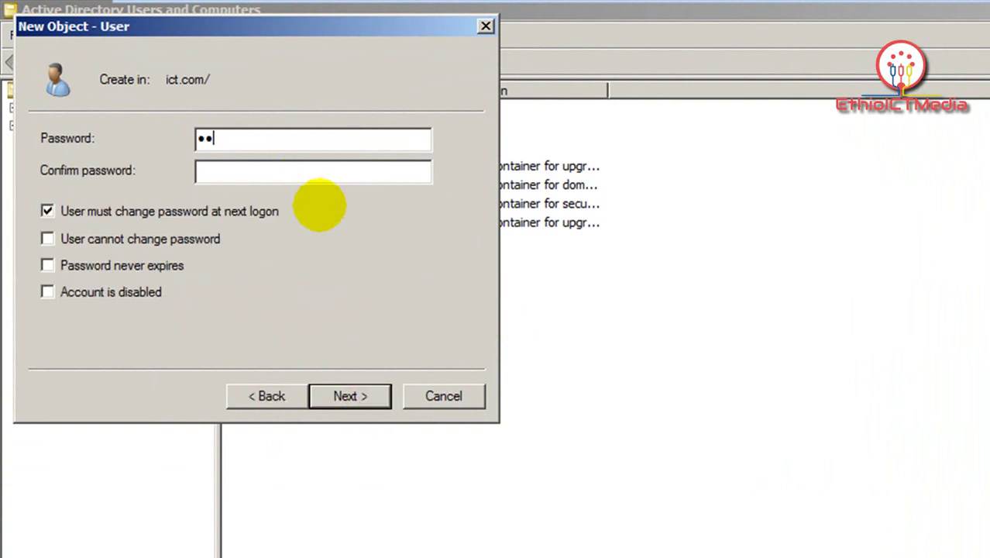
pyautogui.write('abc')
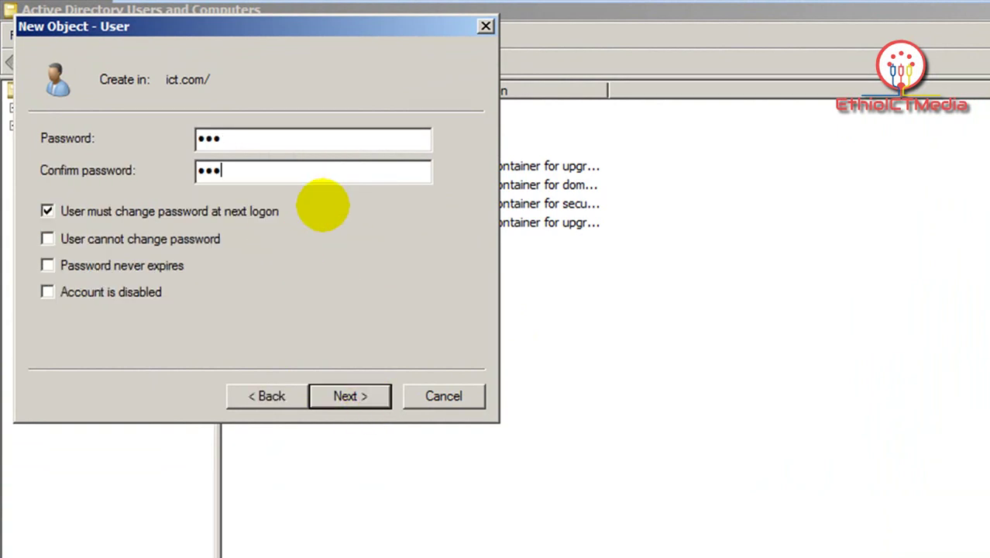
pyautogui.click(374, 398)
pyautogui.click(373, 397)
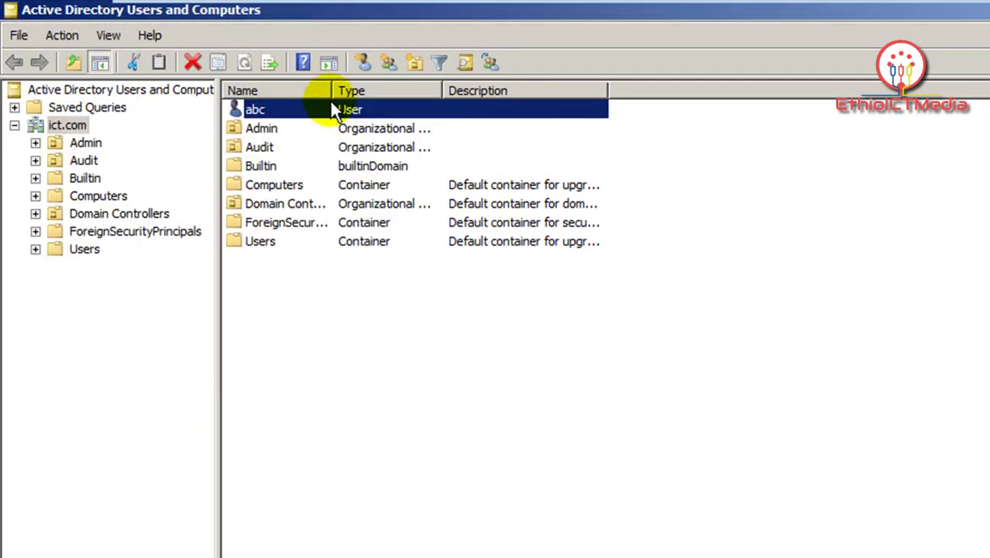